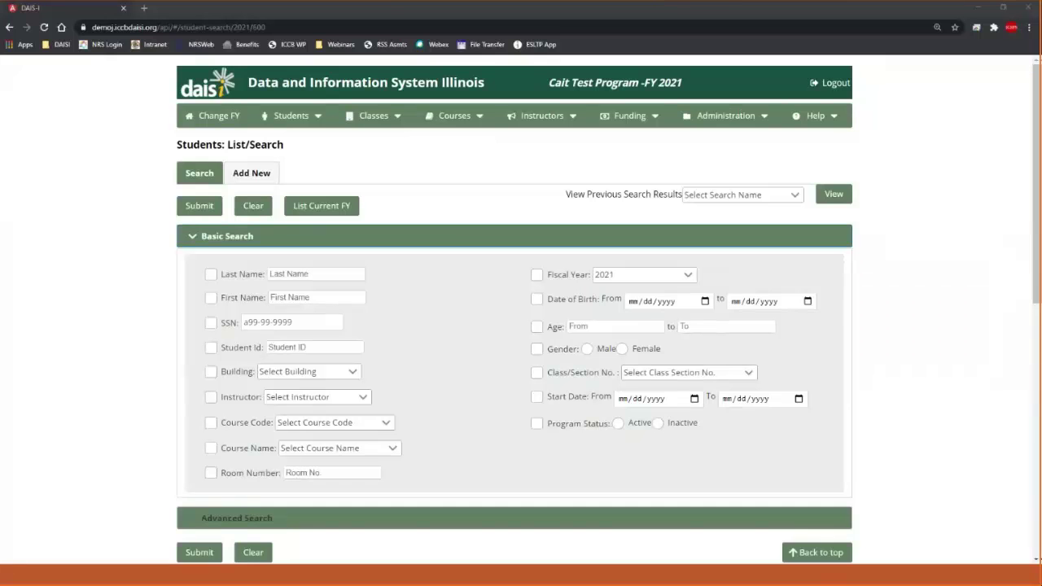
Step: View the program's details page and open the Program Accounts list
click(729, 117)
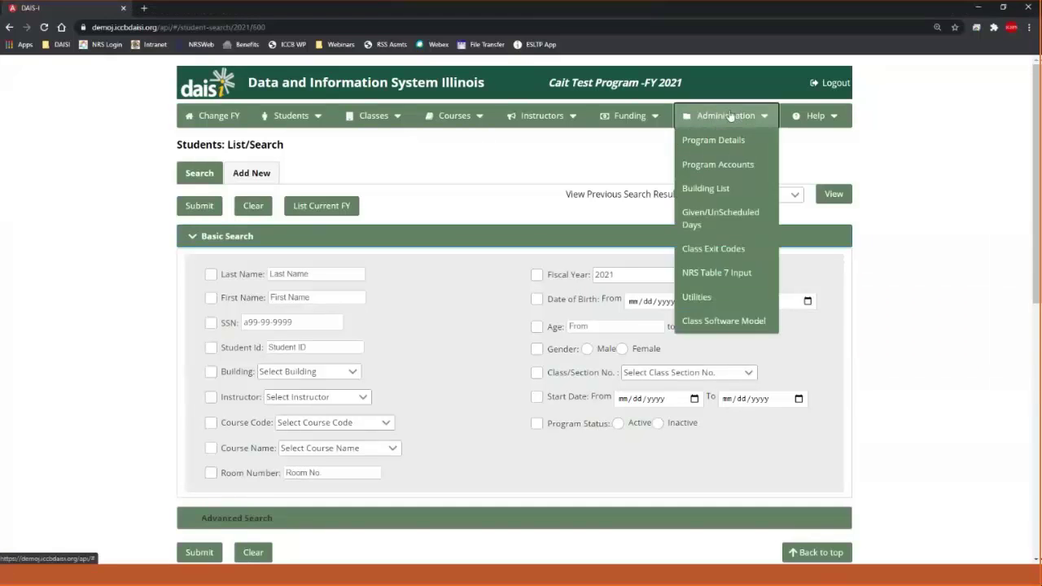
click(761, 143)
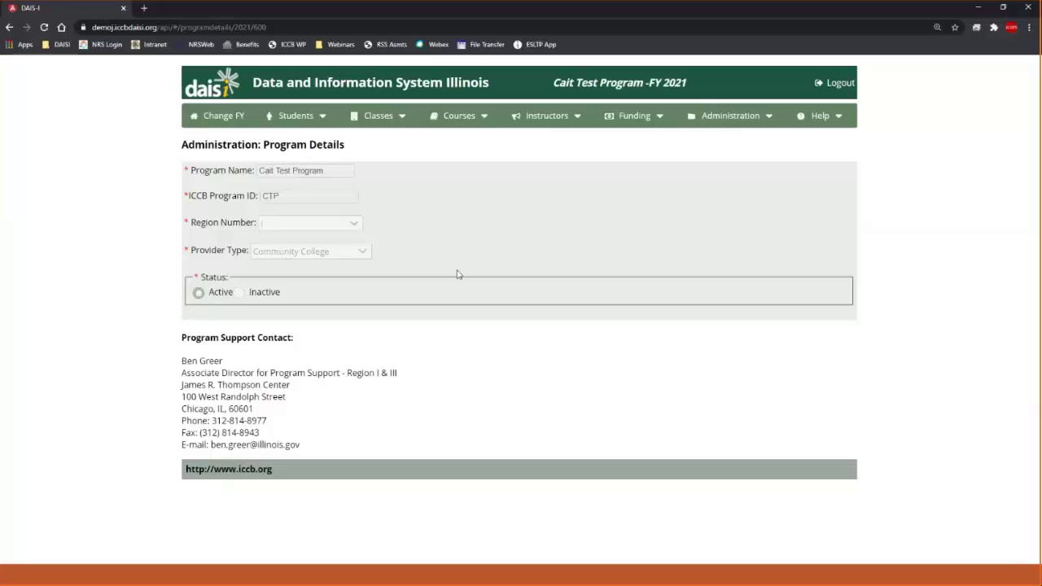
click(740, 117)
click(739, 163)
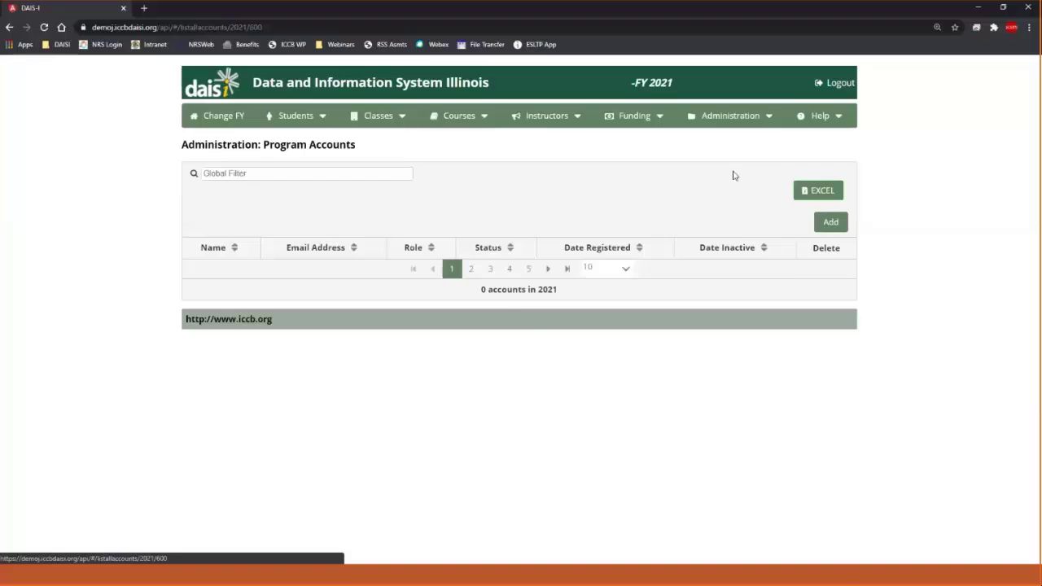
click(756, 121)
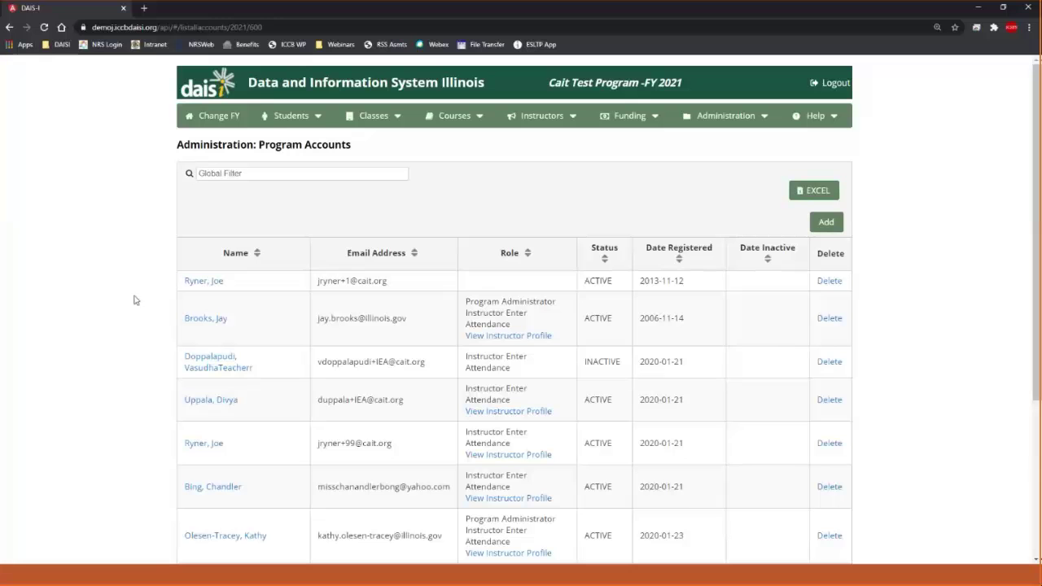
Step: Open a blank account form, review its role and status fields, and close it without saving
click(823, 223)
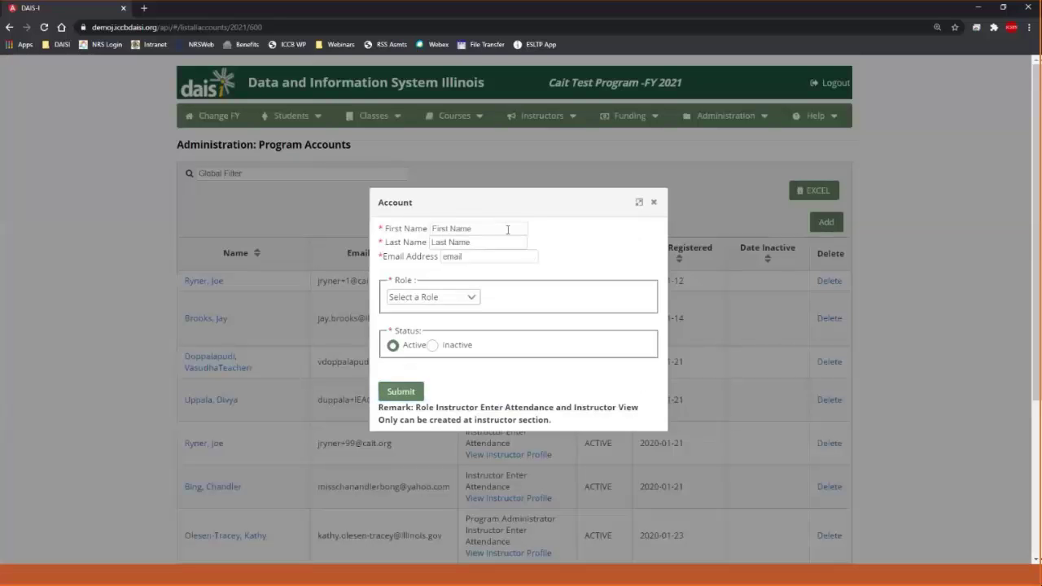
click(461, 306)
click(509, 354)
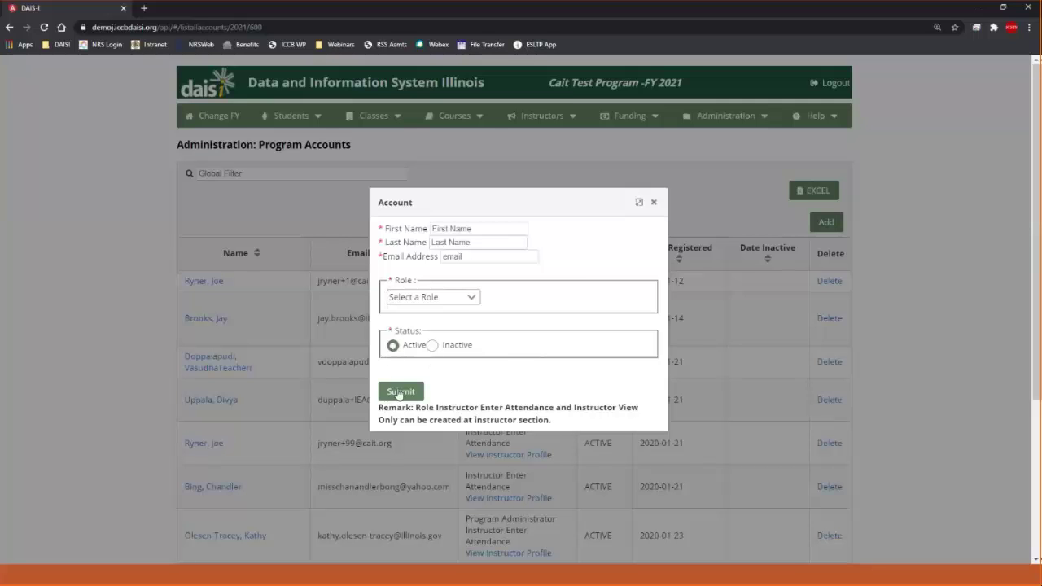
click(655, 203)
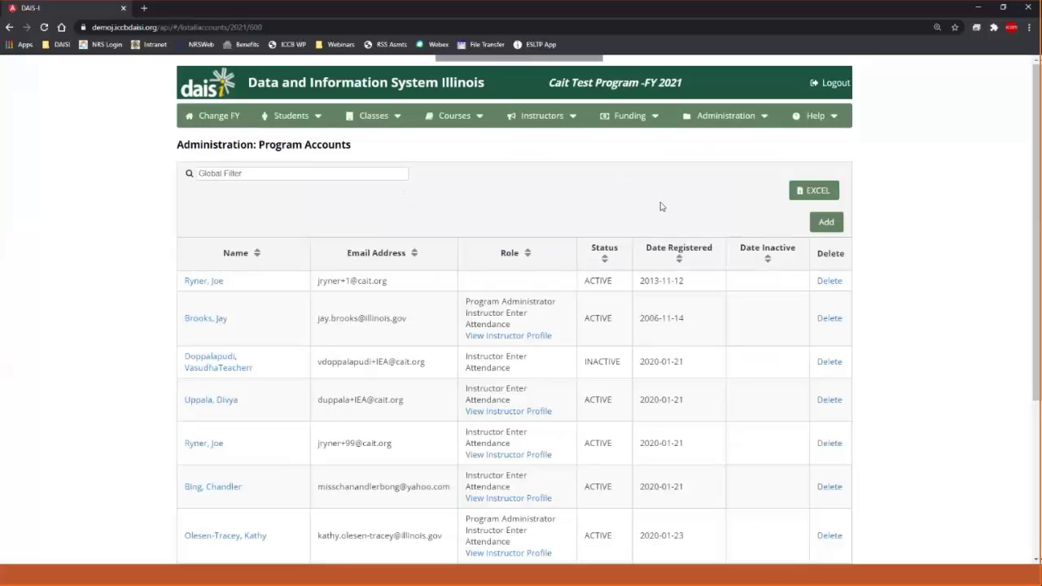
Step: Reopen the blank account form, highlight the remark about instructor roles, and close the form
click(826, 222)
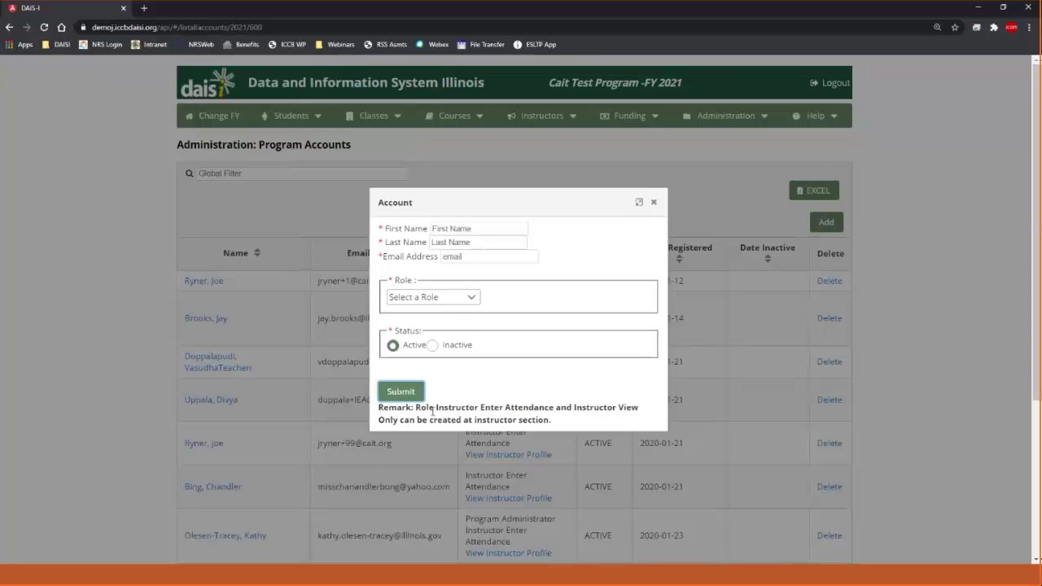
drag(434, 408, 378, 409)
shift+click(644, 411)
shift+click(583, 429)
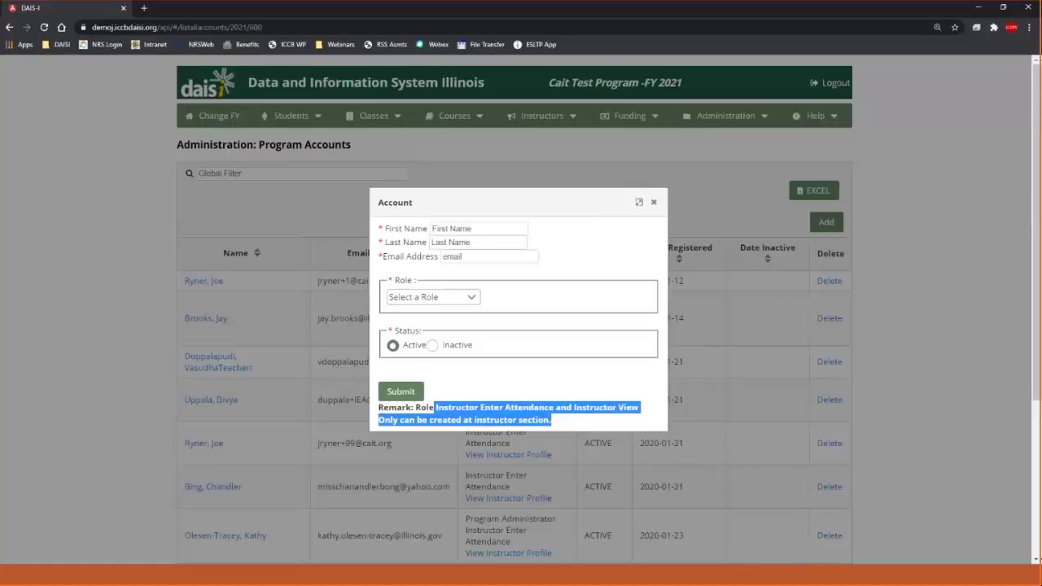
click(518, 423)
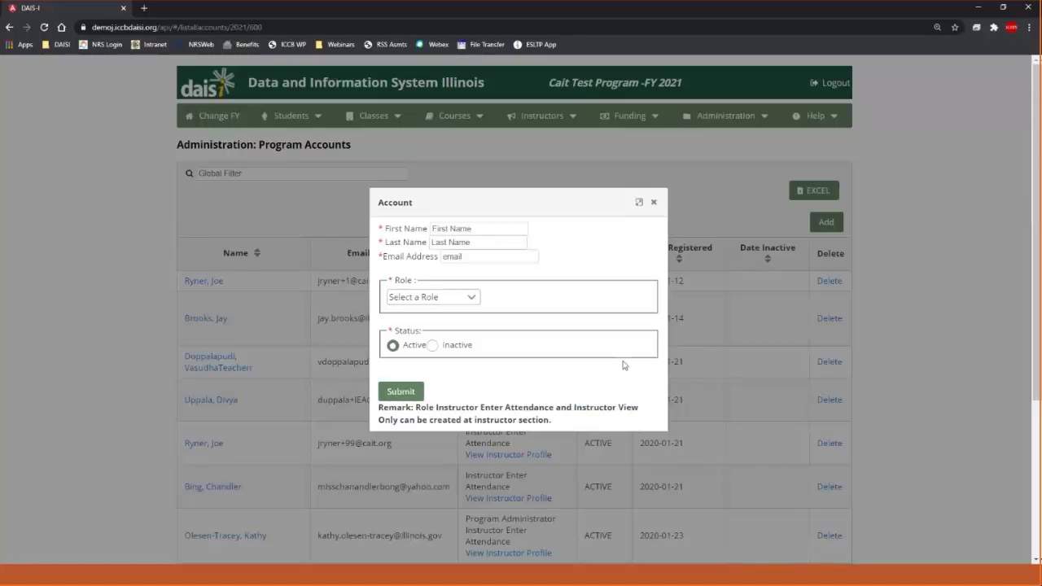
click(653, 202)
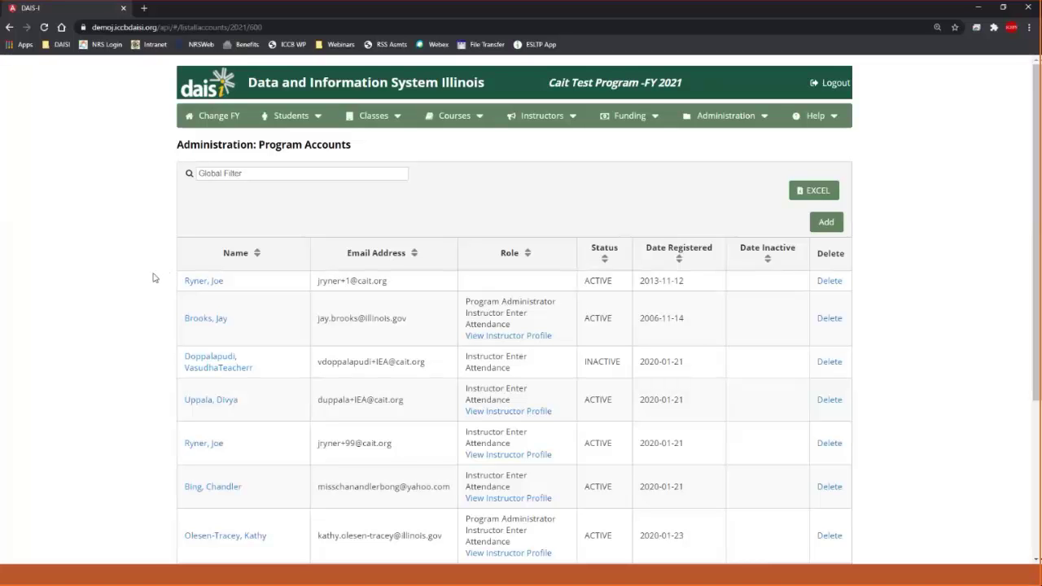
Step: Open the first account in the list, review the available roles, and close it without saving
click(200, 283)
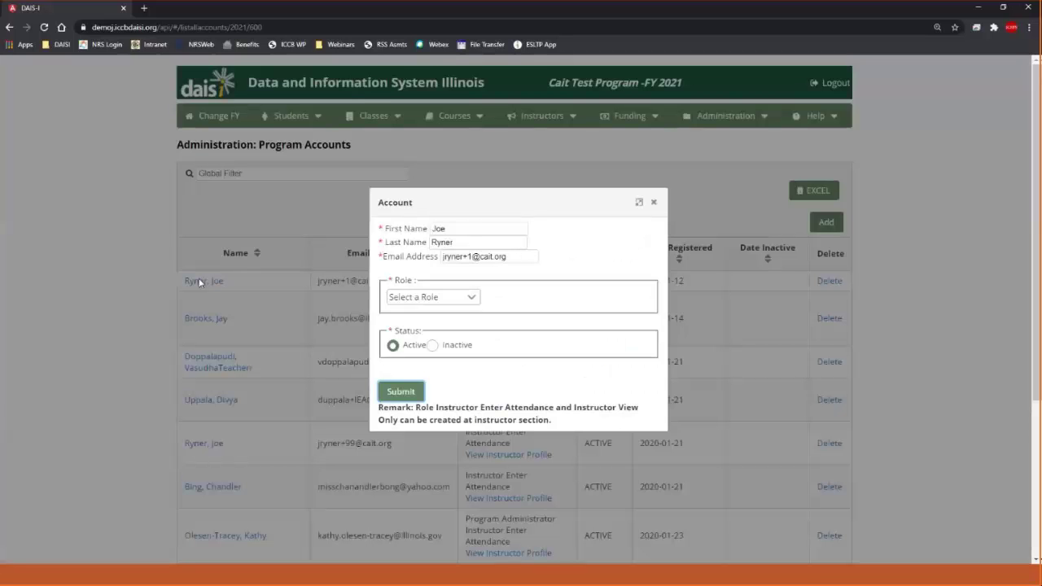
click(468, 300)
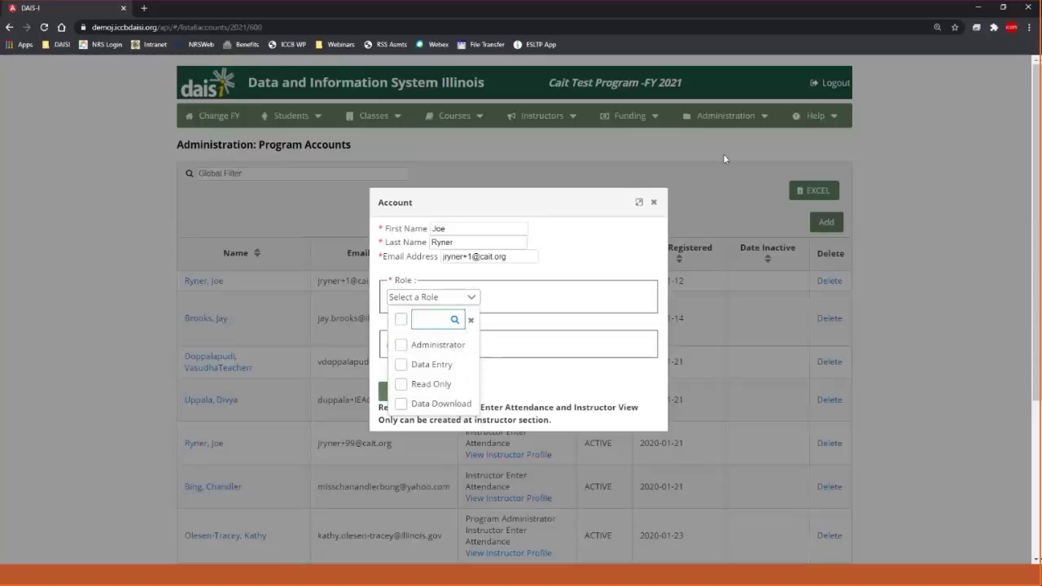
click(653, 202)
Step: Open the sixth account in the list to review its role and status options, and close it without saving
click(197, 488)
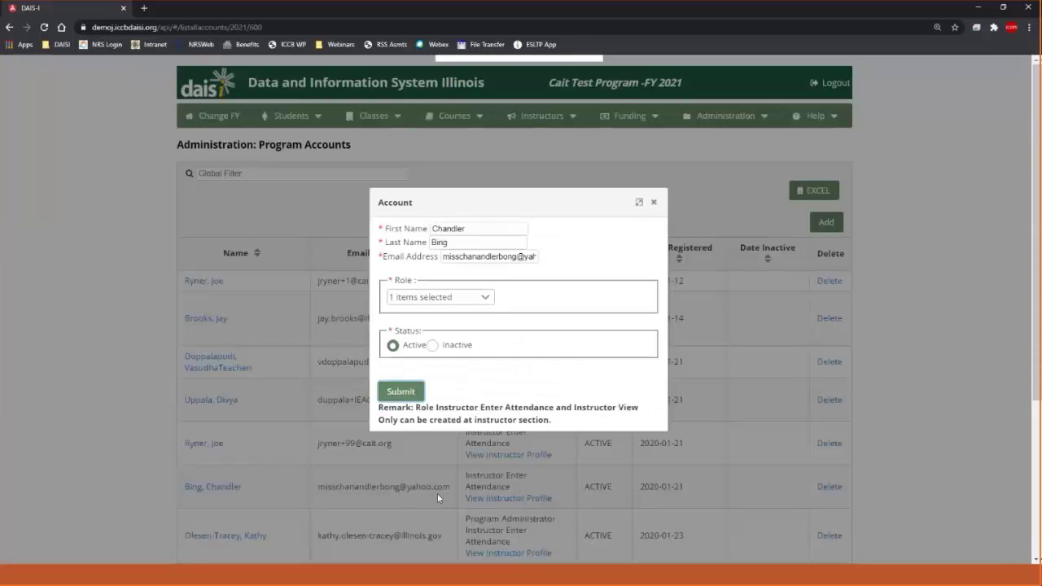
click(487, 298)
scroll(424, 376, down, 2)
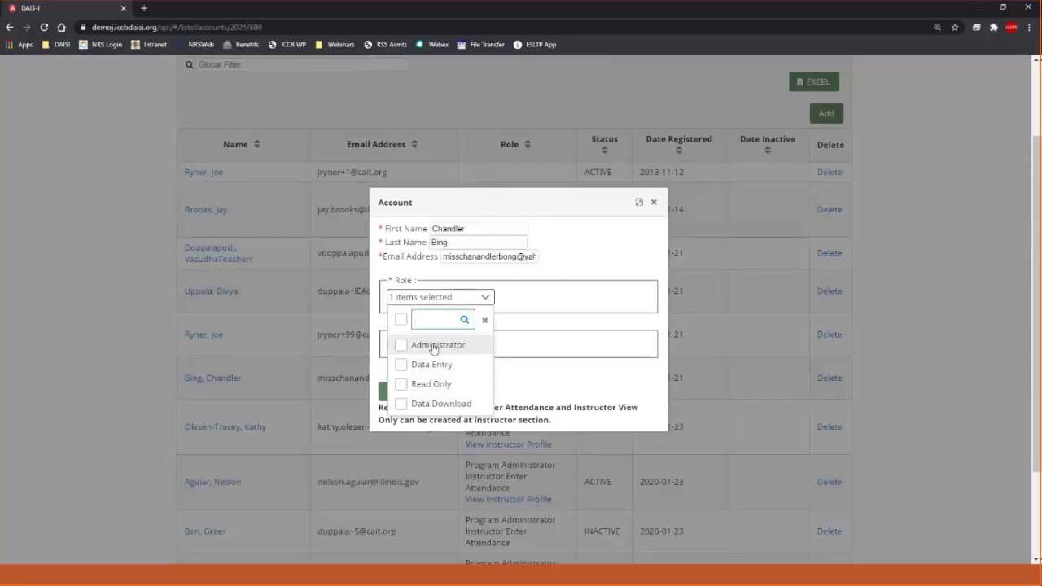
click(558, 279)
click(653, 202)
scroll(436, 312, up, 2)
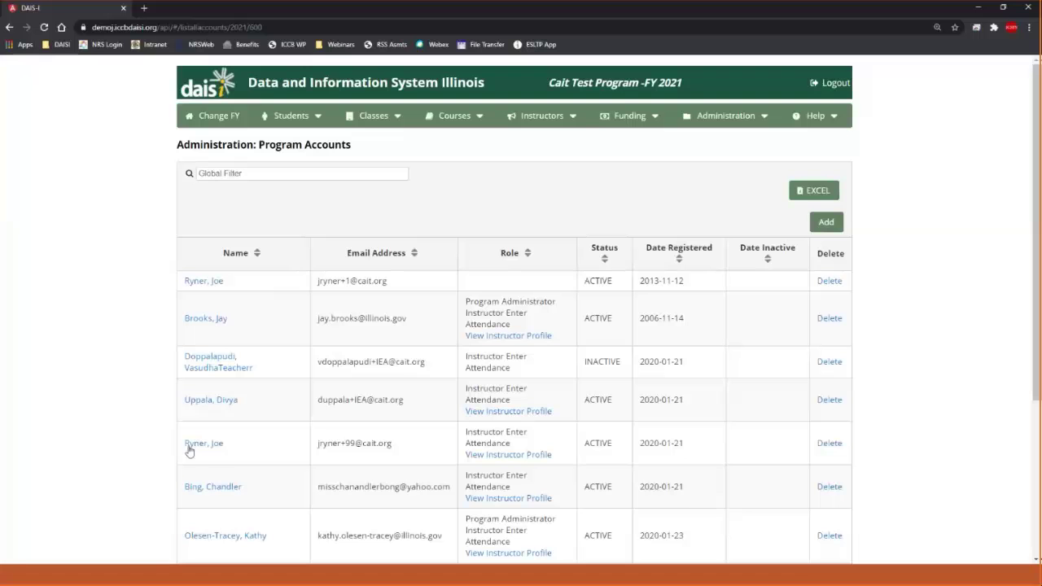
click(211, 486)
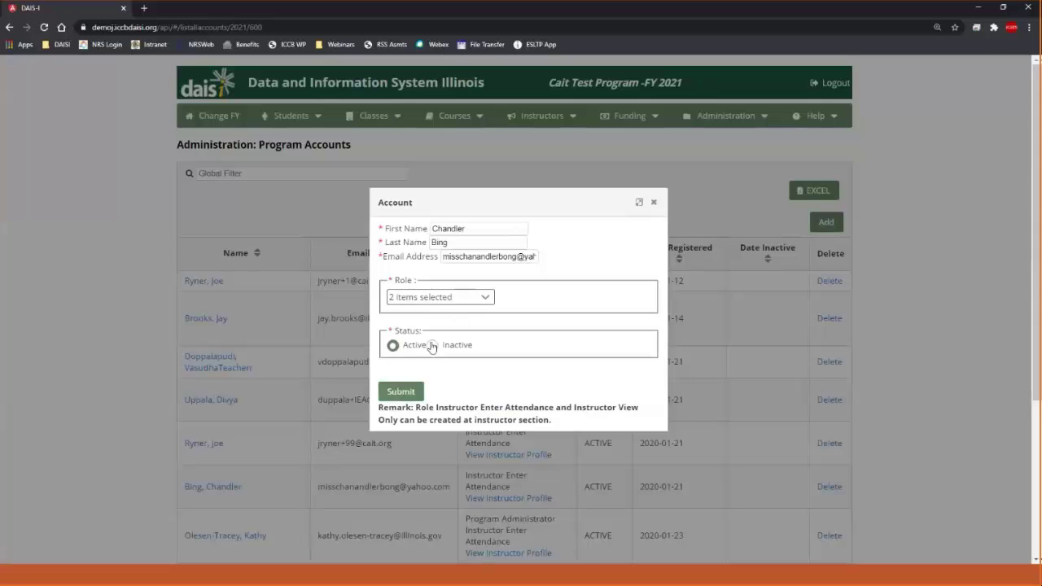
click(653, 203)
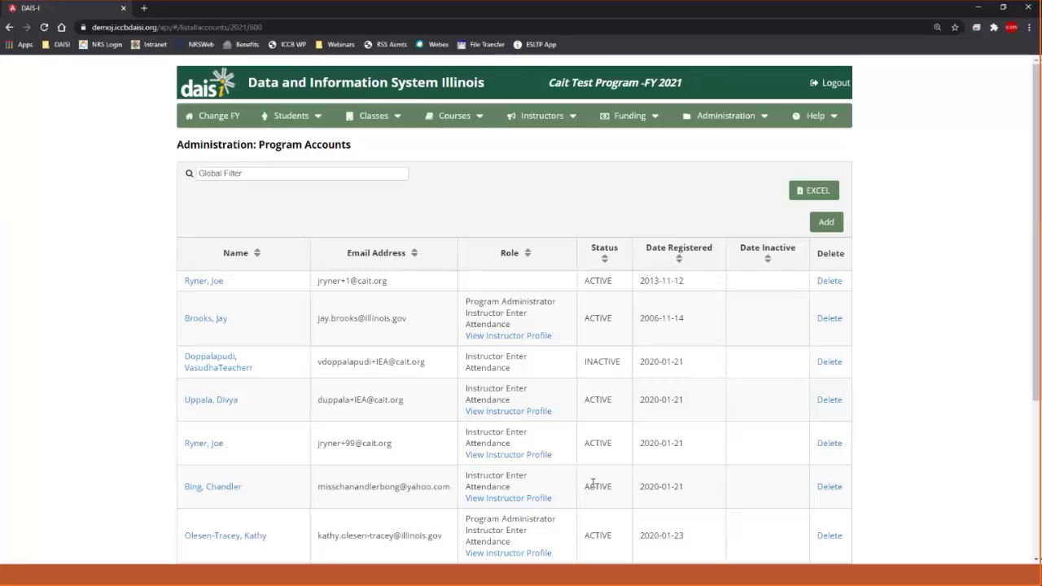
Step: In the record of the first instructor listed for the current fiscal year, select No Access as the site access
click(543, 118)
click(561, 143)
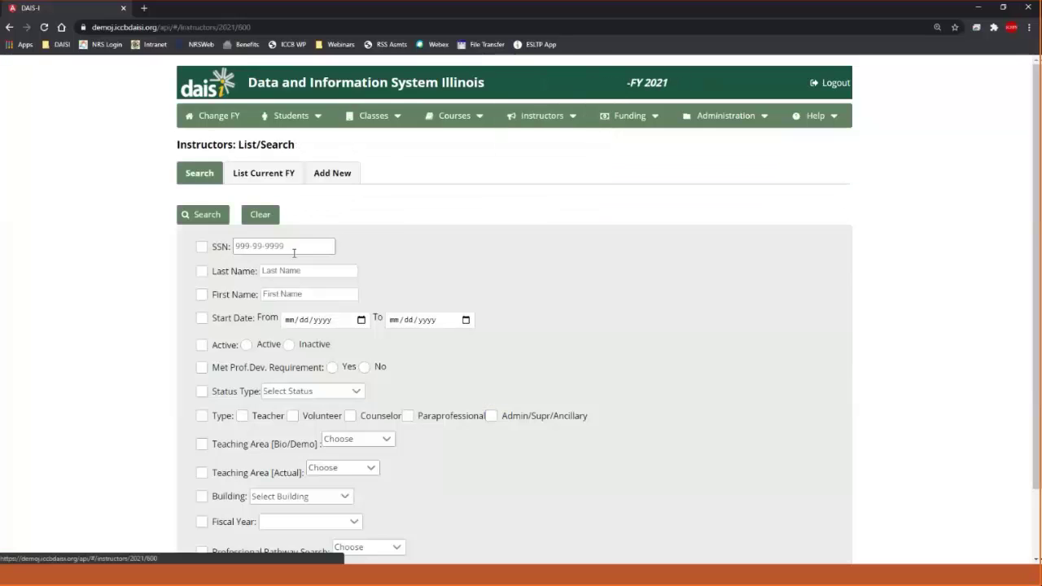
click(269, 173)
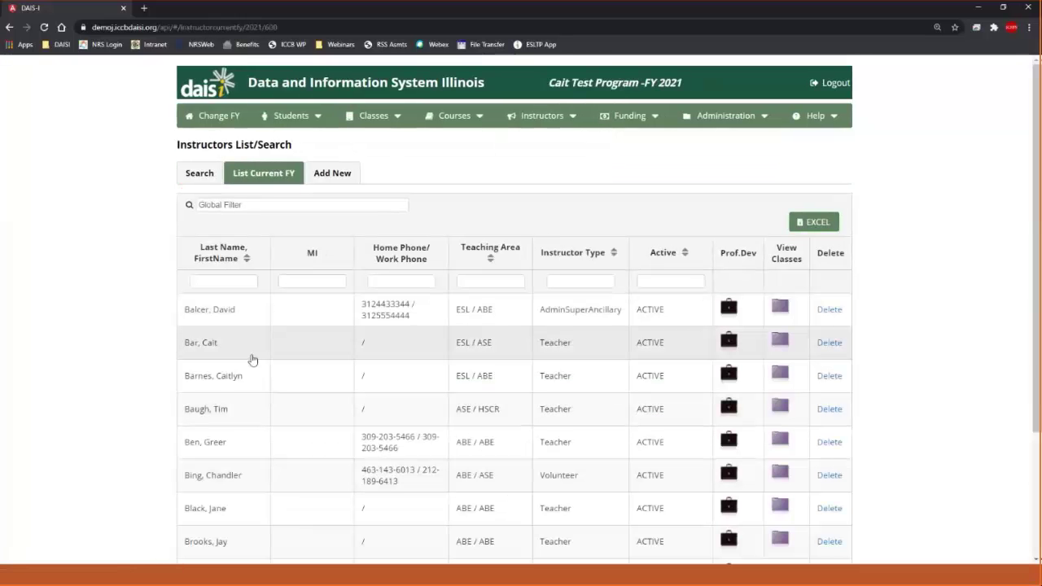
click(228, 310)
scroll(354, 393, down, 12)
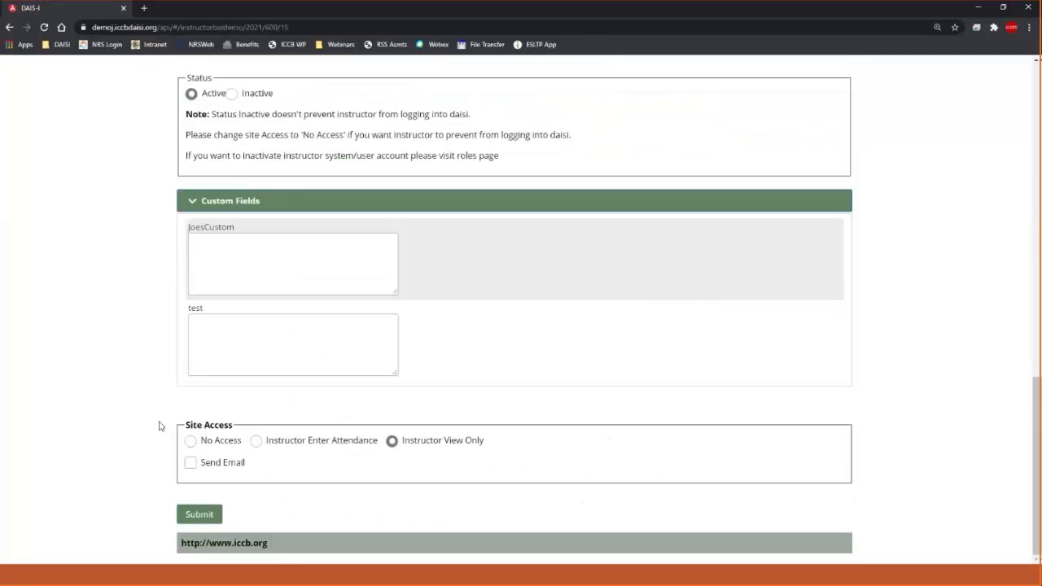
click(189, 444)
scroll(423, 479, up, 10)
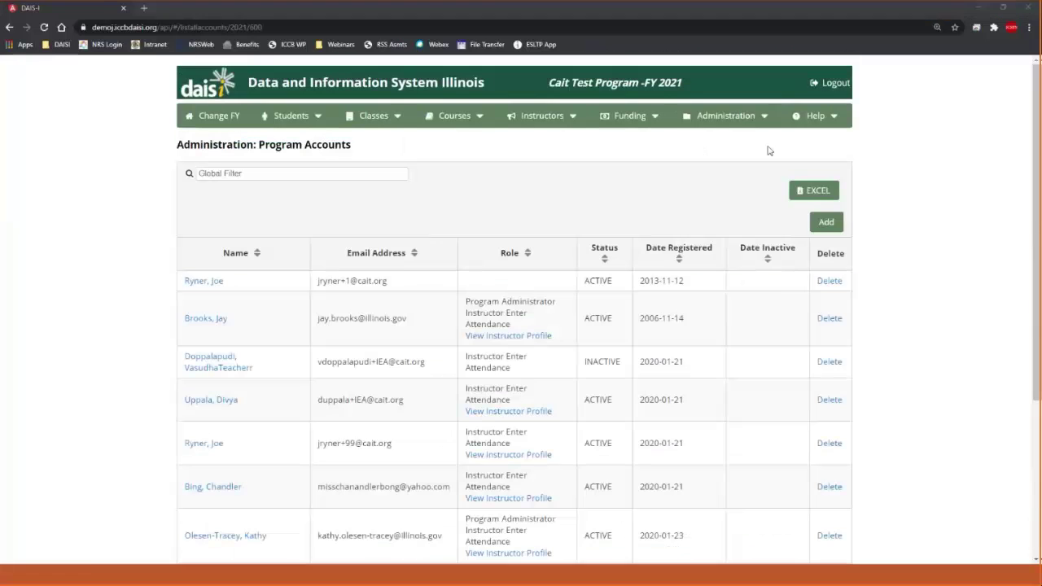
Step: Open the program's Building List in the administration area
click(754, 129)
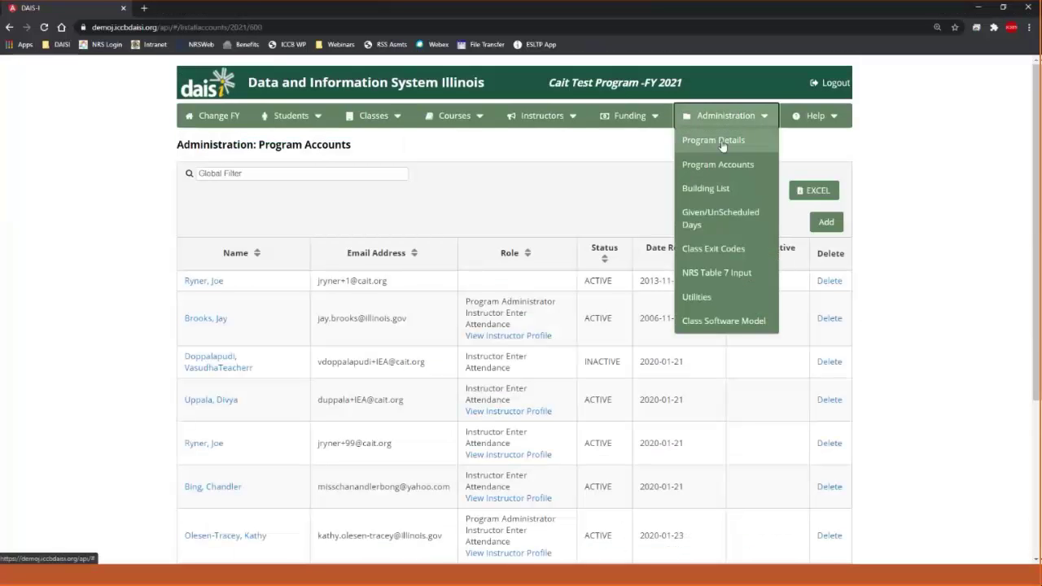
click(737, 190)
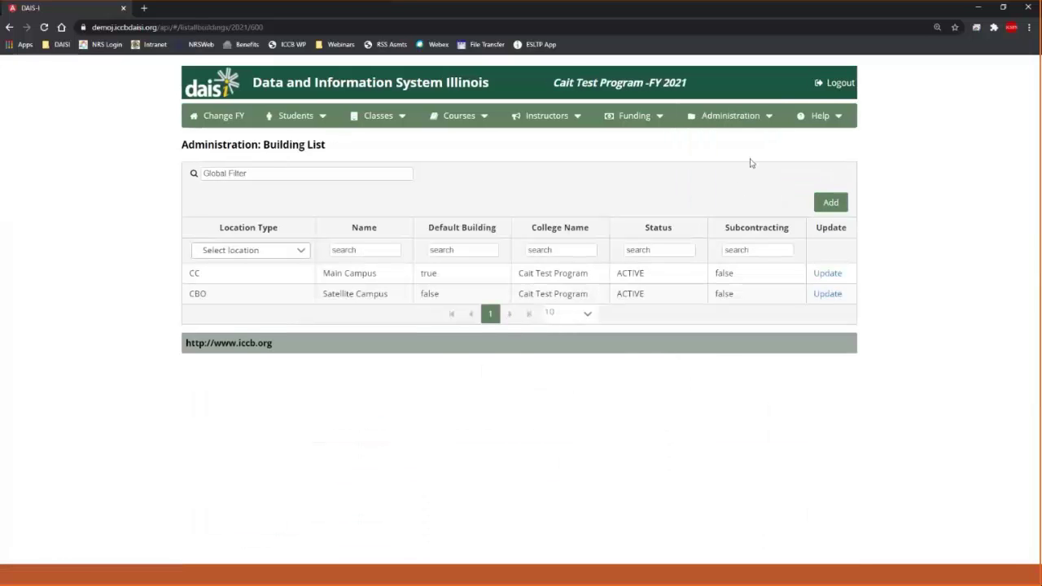
click(772, 117)
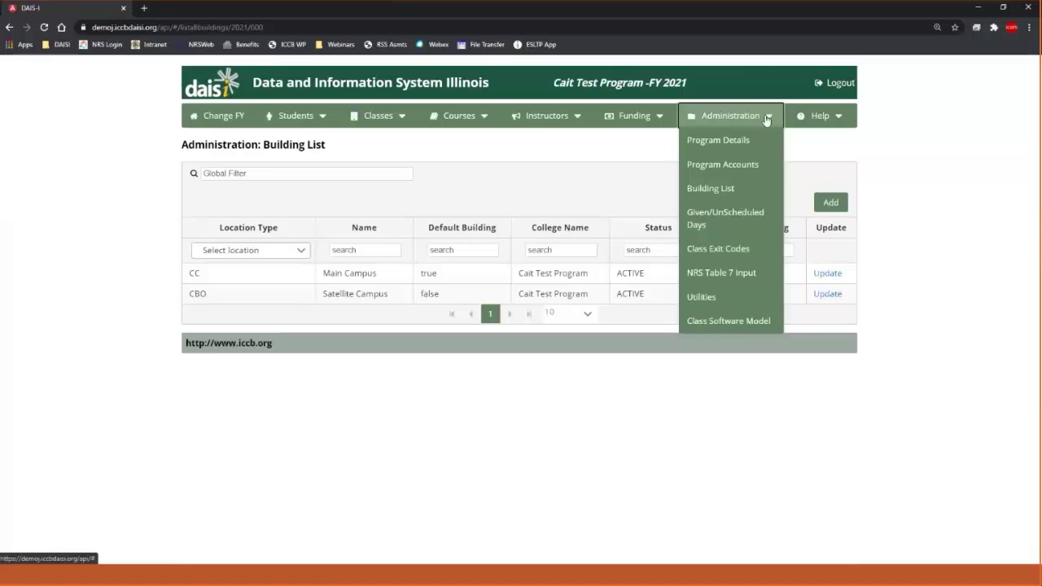
click(735, 189)
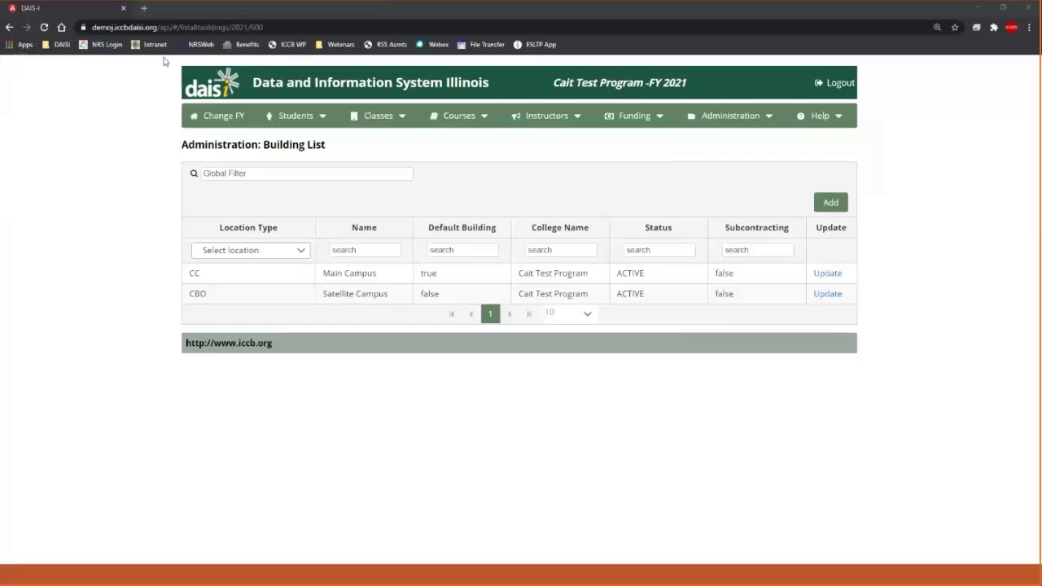
Step: Examine the building list's global filter and column search fields, and view the blank form for adding a building
click(242, 173)
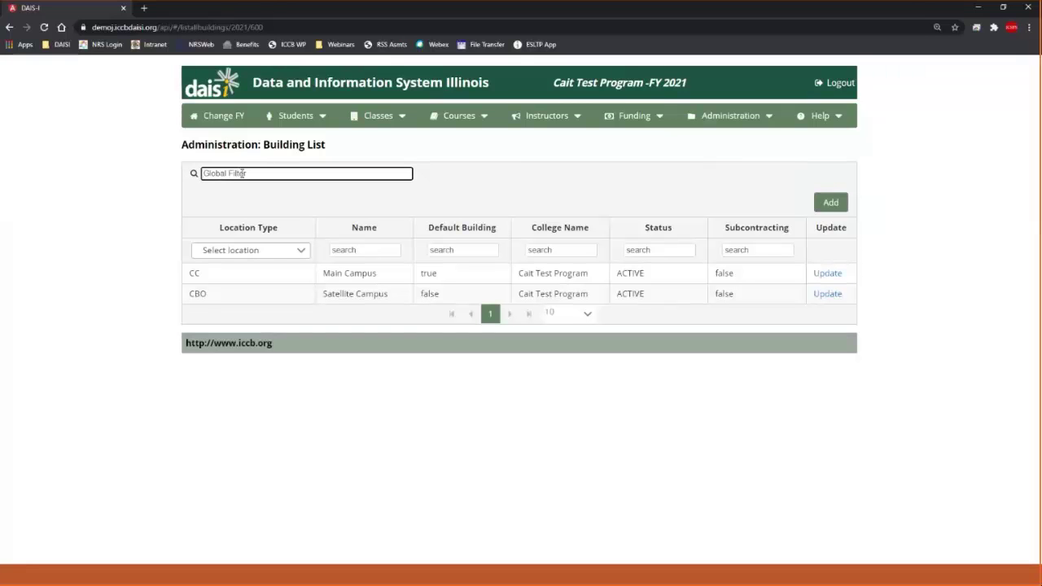
click(350, 250)
click(436, 249)
click(561, 250)
click(645, 249)
click(767, 251)
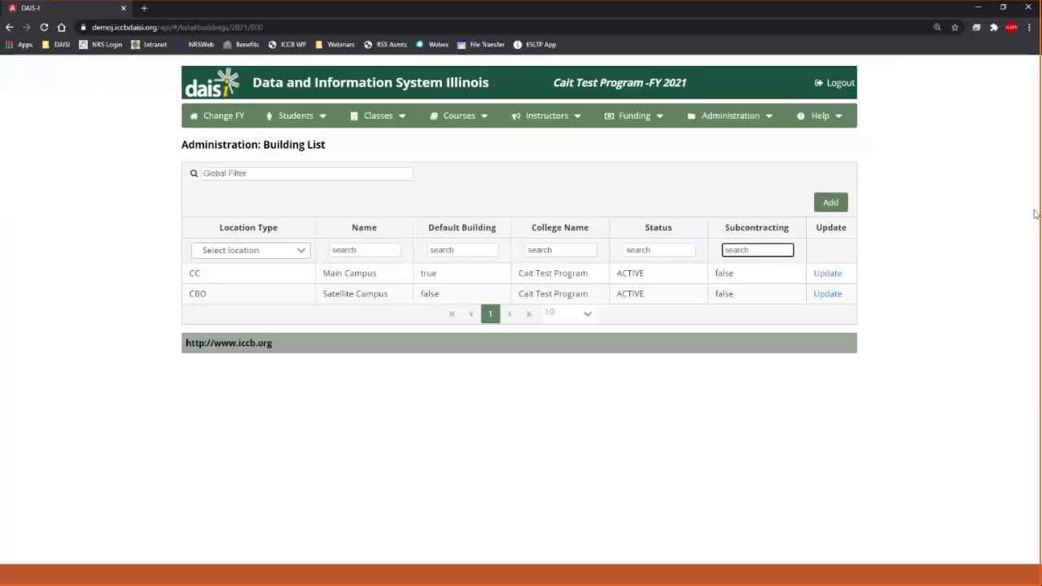
click(830, 206)
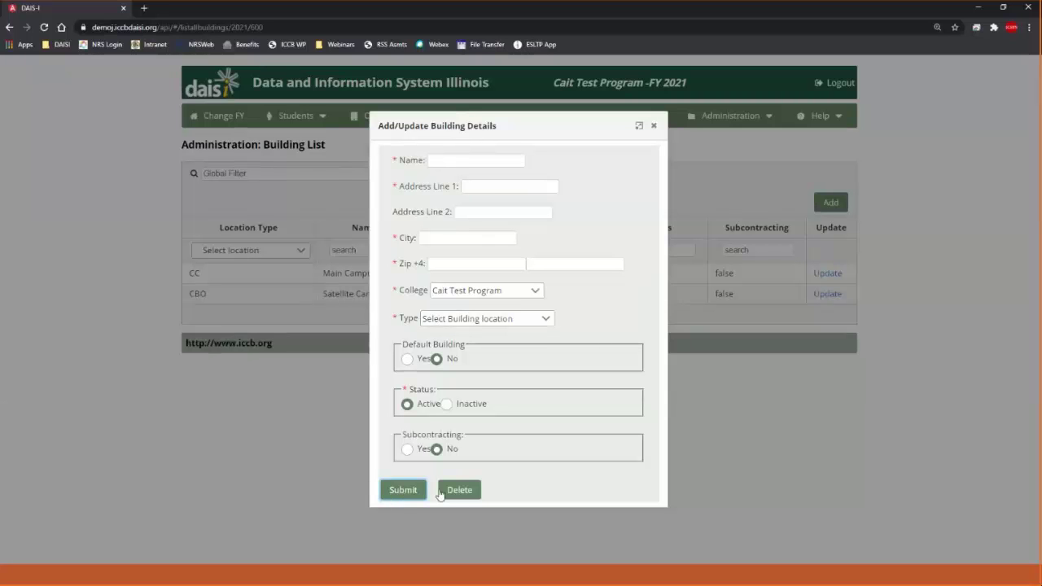
click(653, 127)
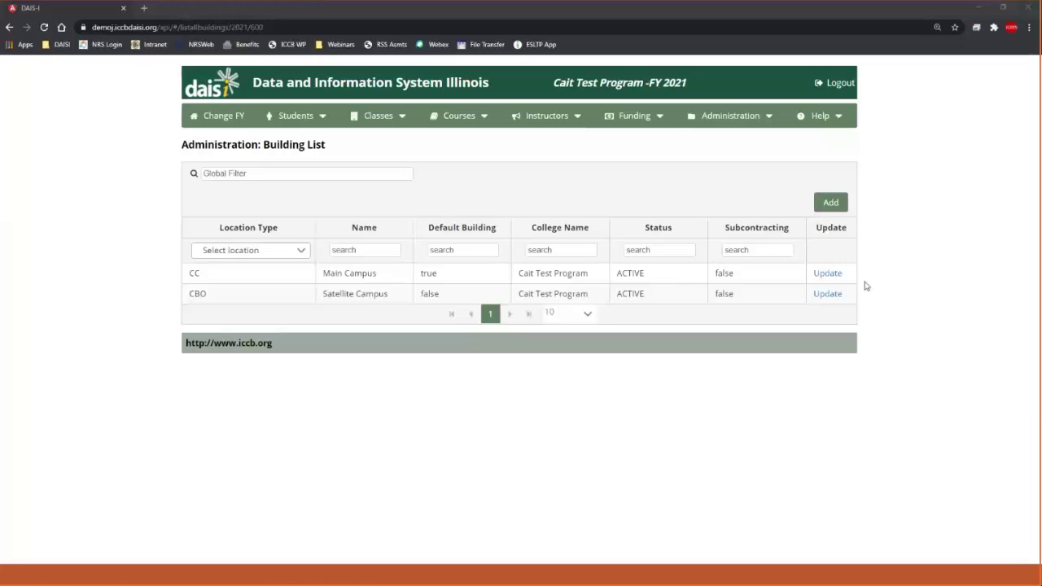
Step: Set the Satellite Campus building to Inactive with an inactive date of December 16, 2020, and submit the update
click(836, 295)
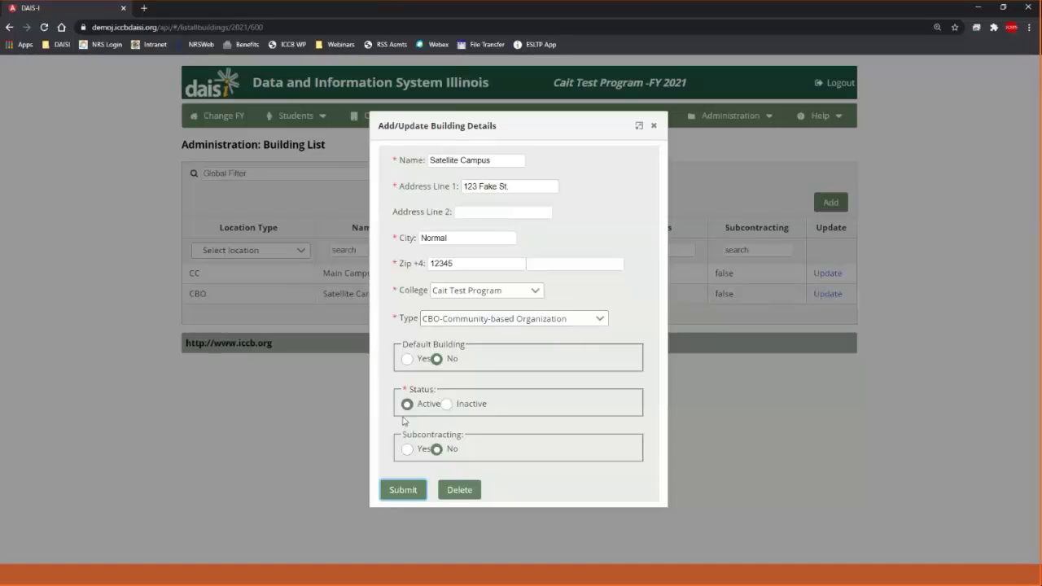
click(446, 404)
click(461, 431)
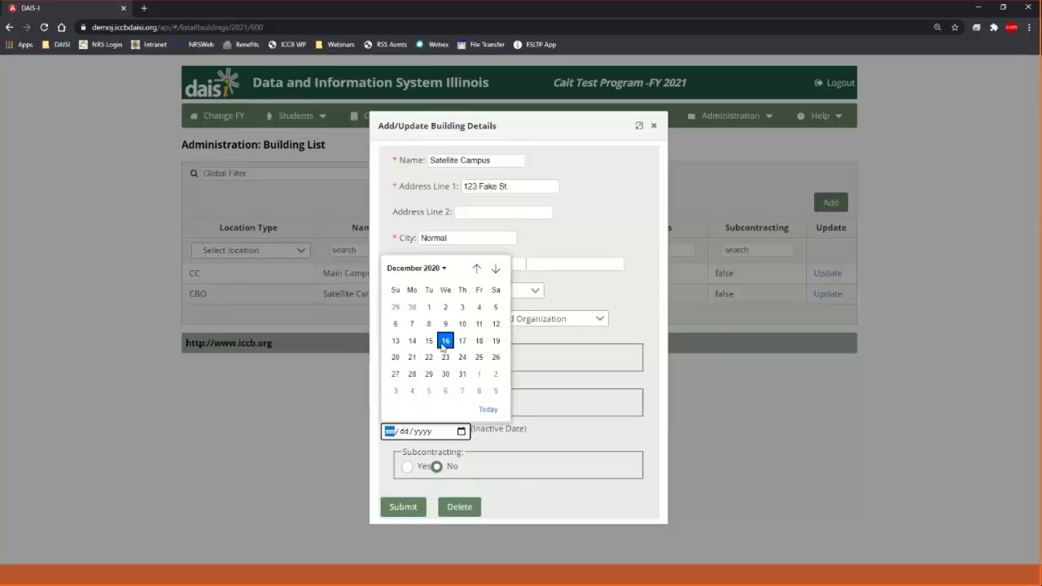
click(444, 341)
click(407, 510)
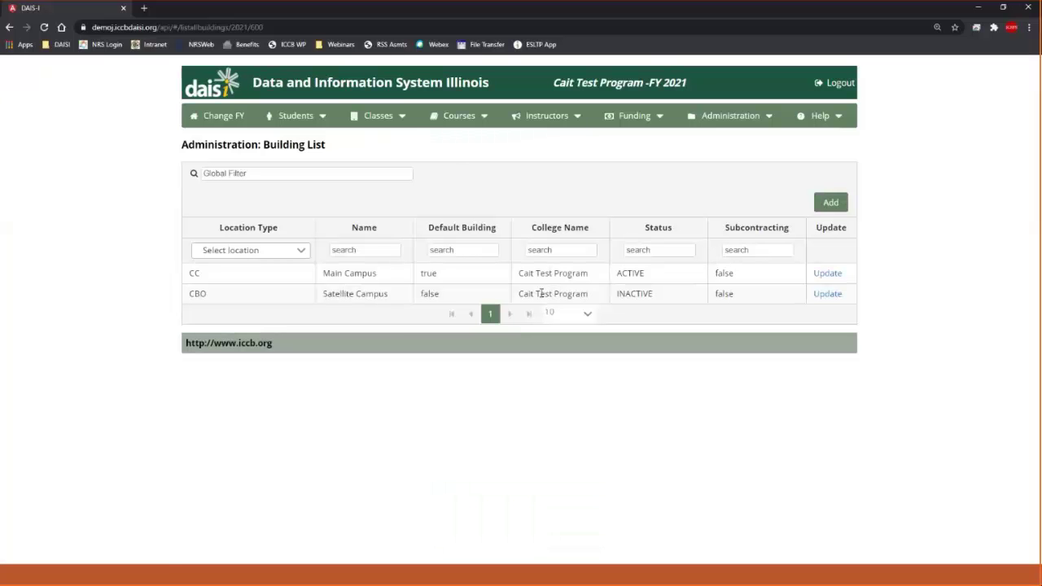
Step: Open a new class form and view the buildings available for it
click(378, 116)
click(383, 171)
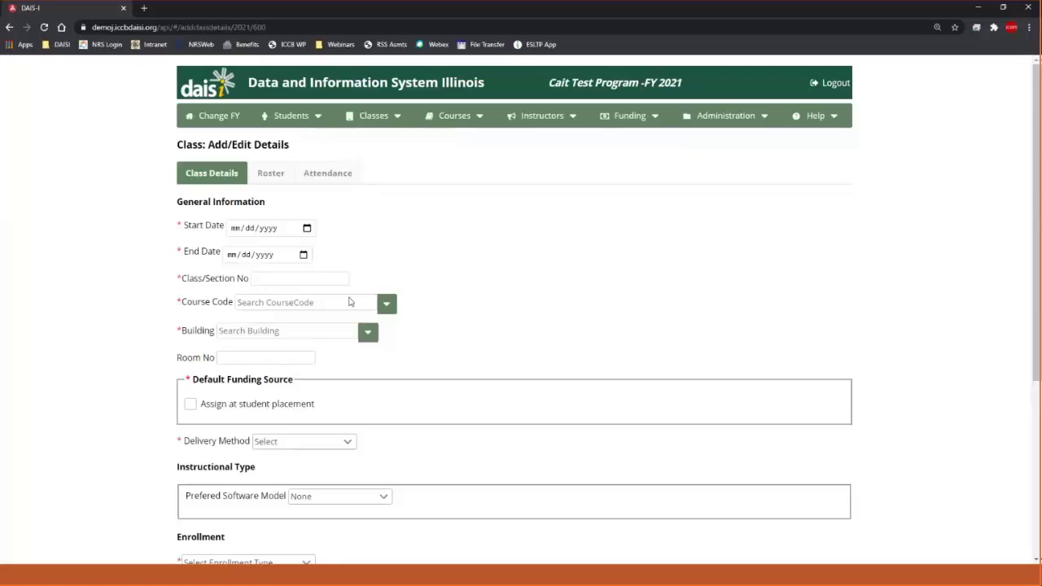
click(367, 332)
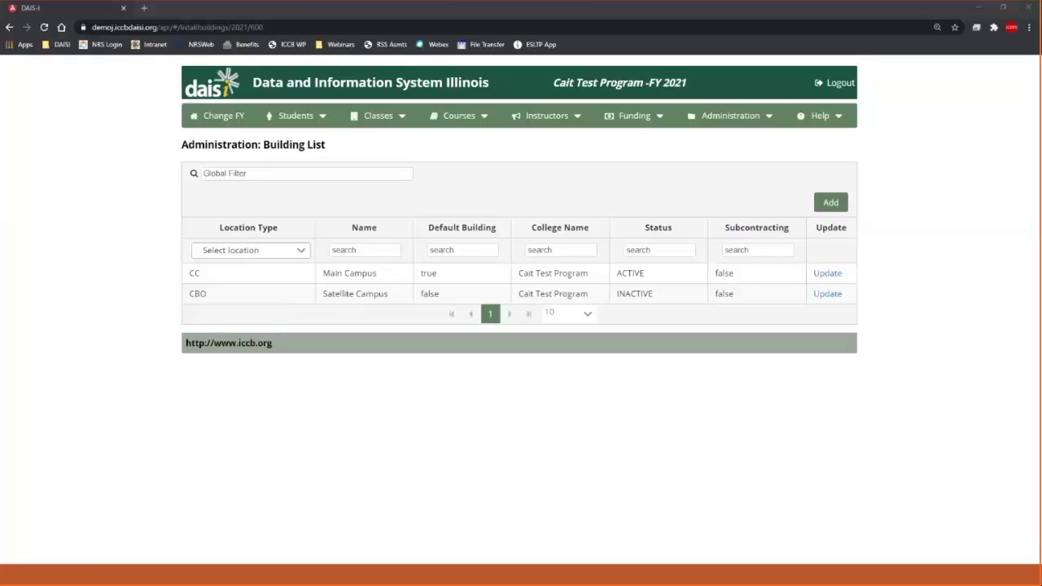
Step: Open the Given/Unscheduled Days page and examine the date and reason fields for adding a day, ending on the list of days
click(737, 116)
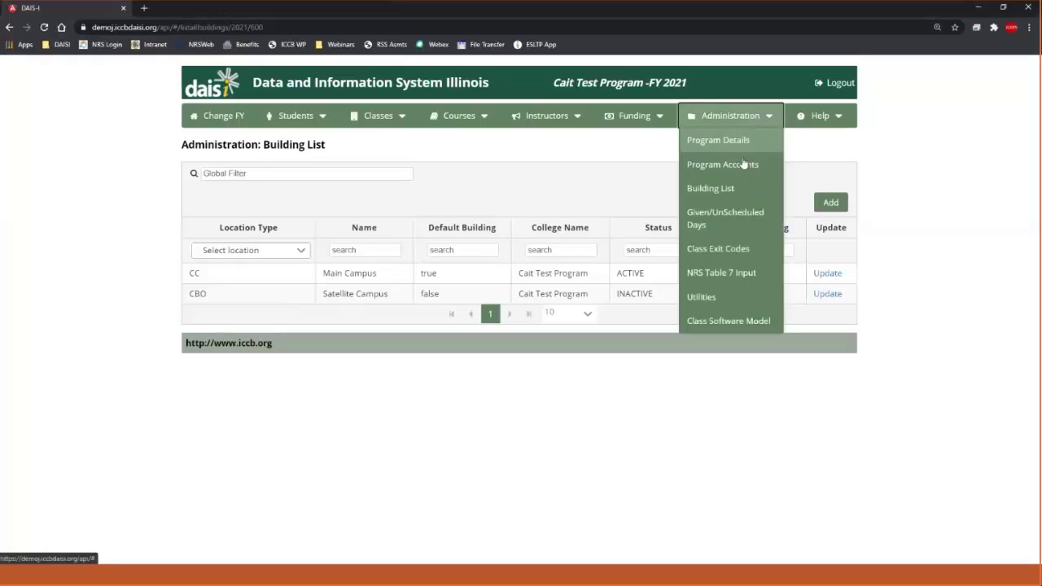
click(728, 216)
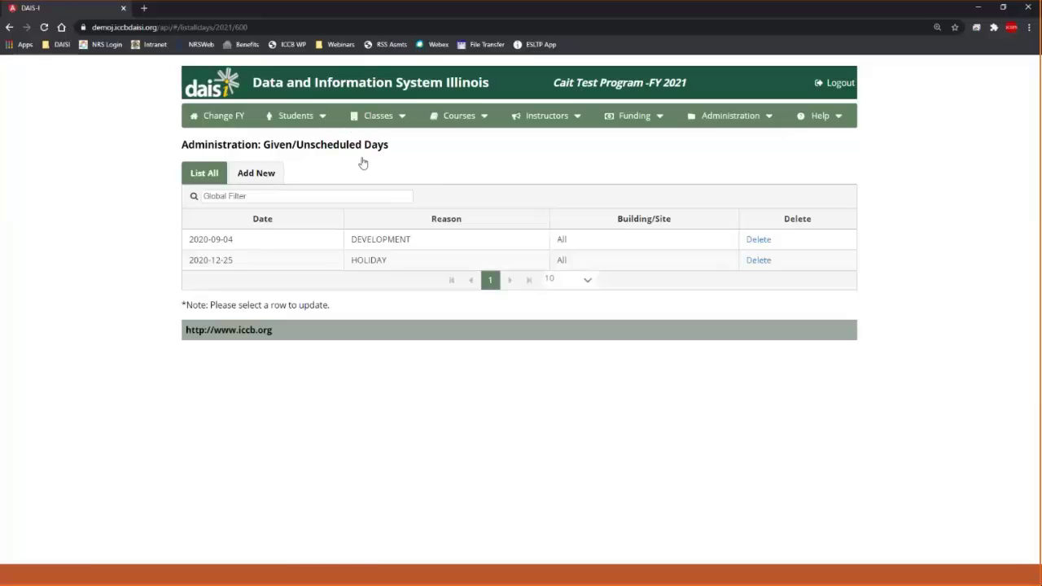
click(269, 175)
click(300, 232)
click(243, 177)
click(306, 202)
click(273, 231)
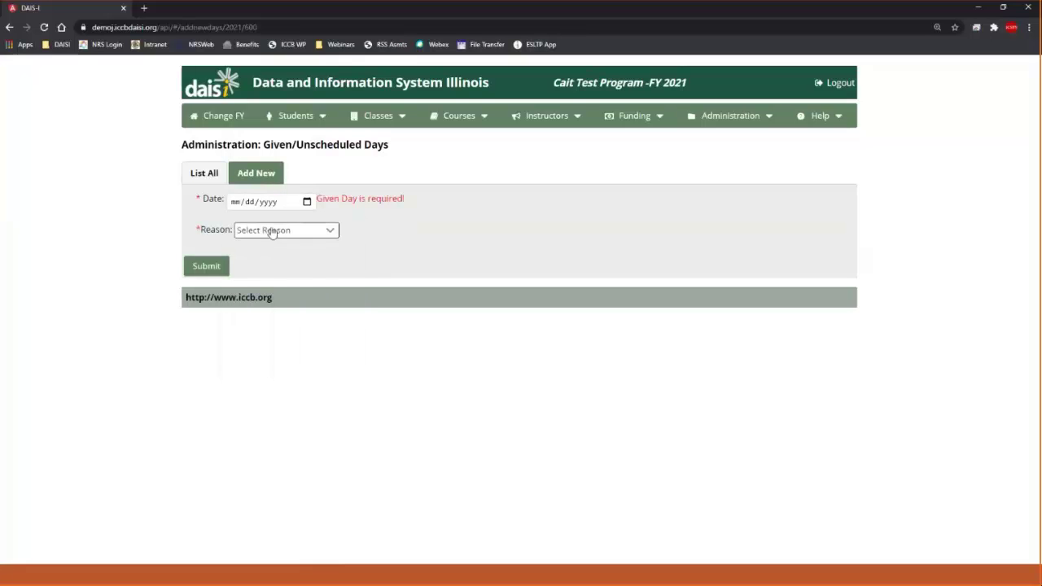
click(230, 269)
click(204, 173)
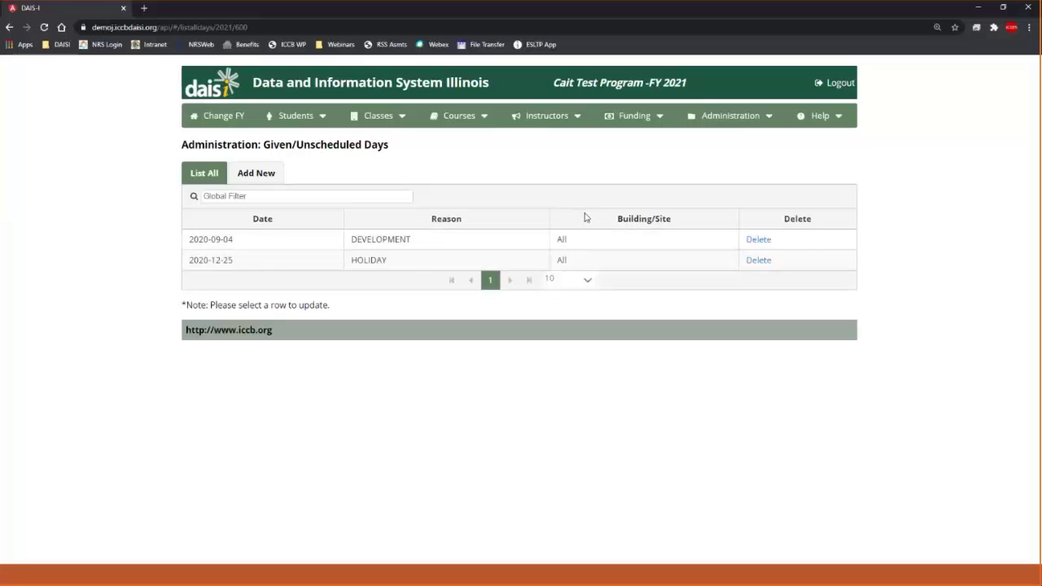
Step: Open the regular attendance sheet of class ASE 101 from the current fiscal year's class list
click(404, 122)
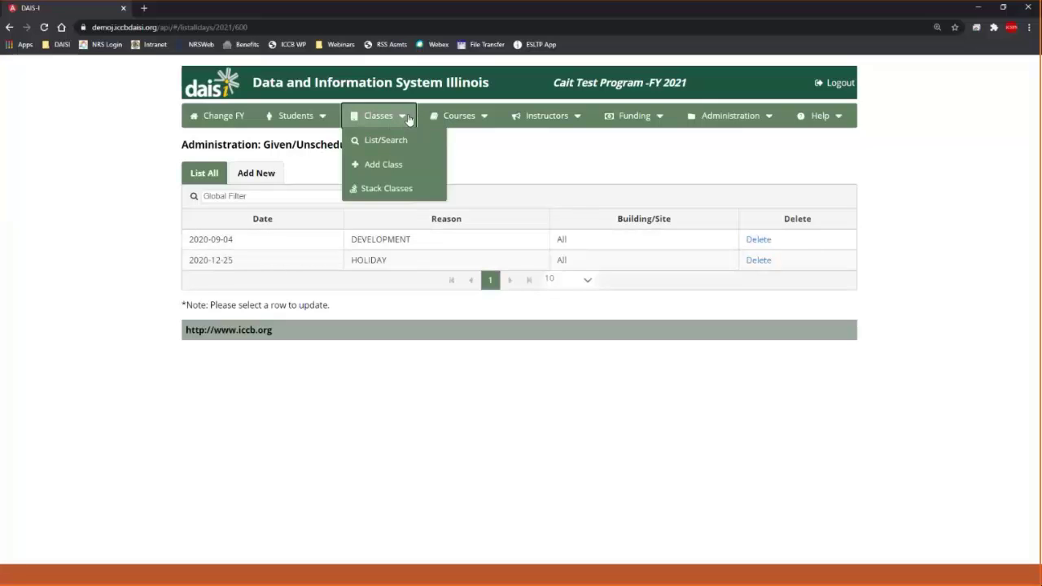
click(398, 138)
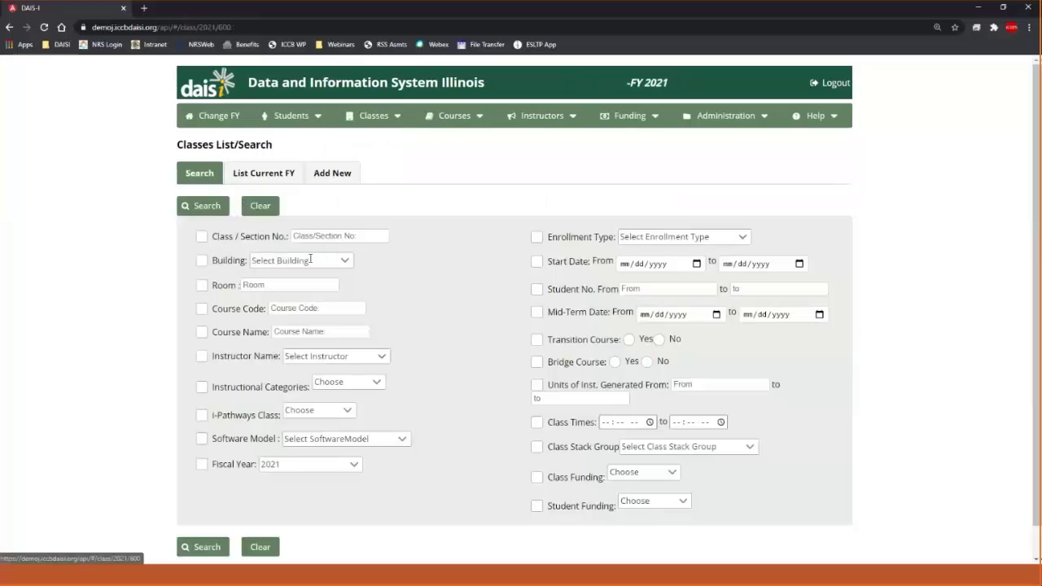
click(275, 176)
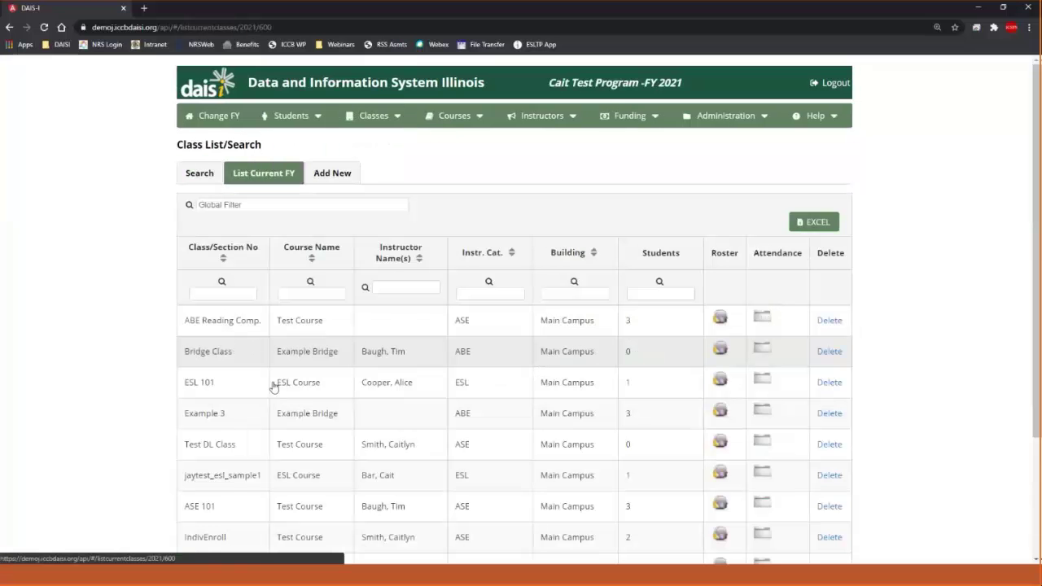
scroll(310, 380, down, 1)
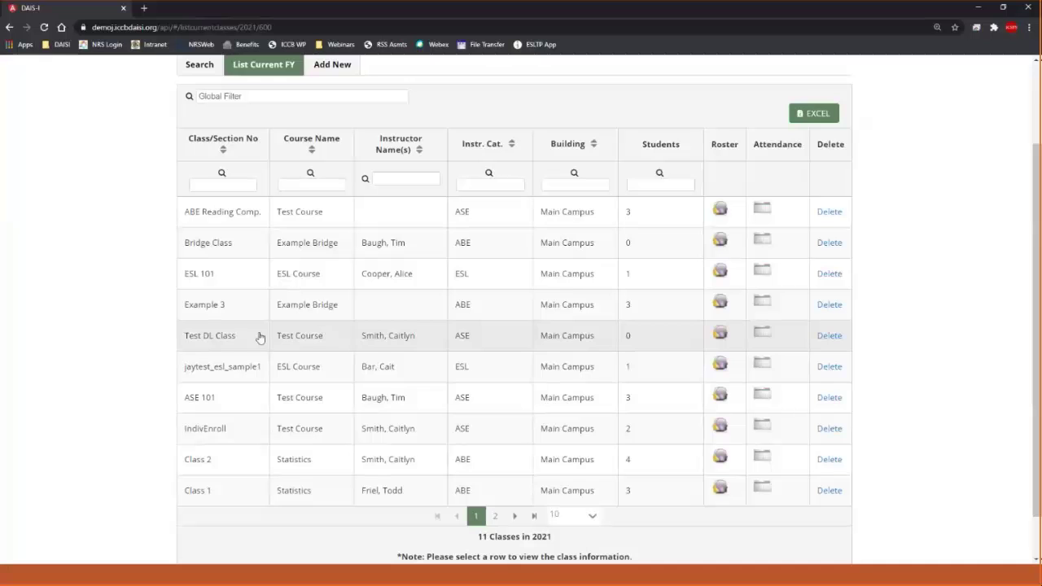
click(244, 401)
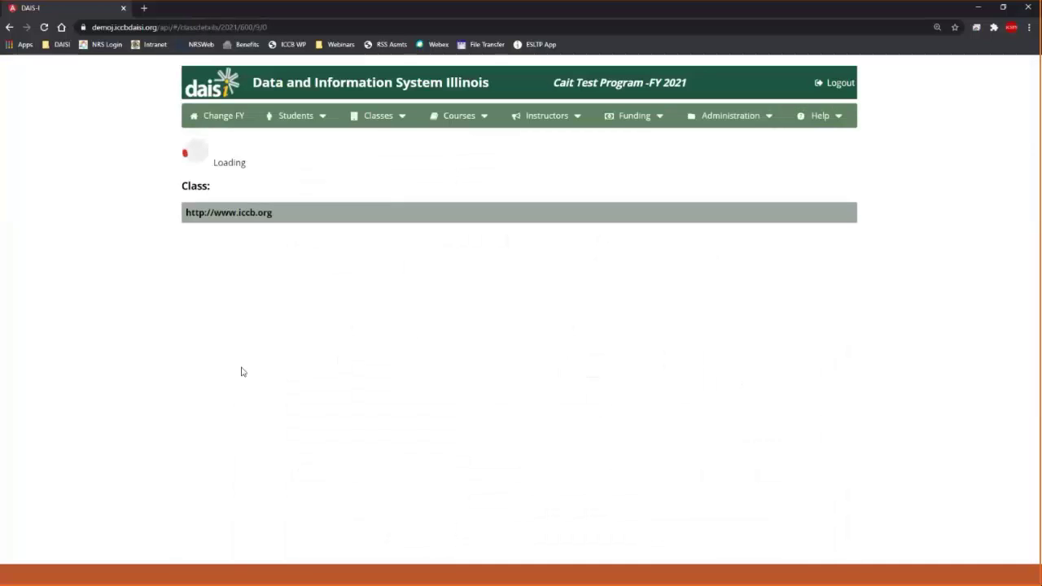
click(342, 176)
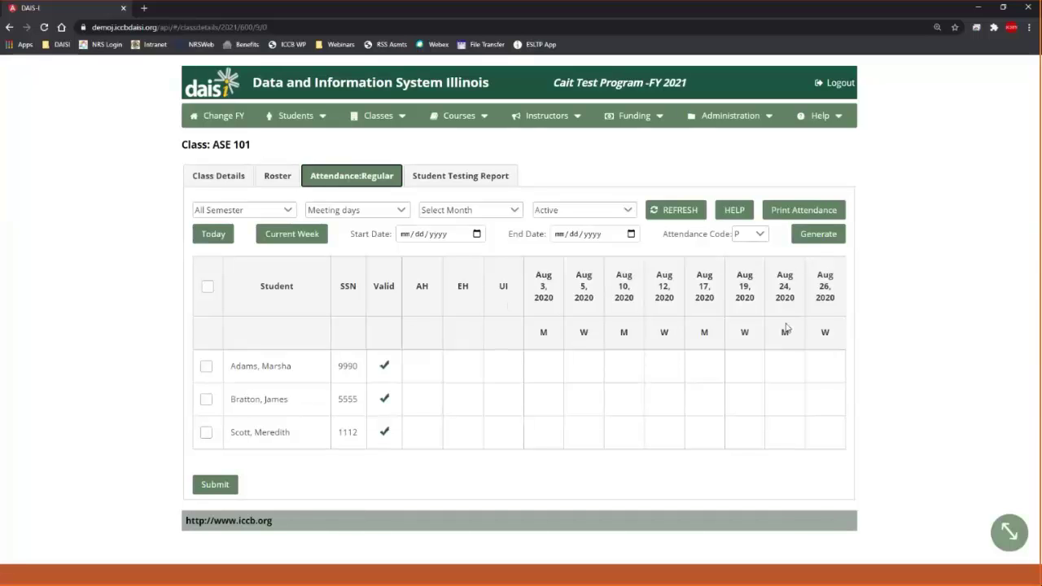
Step: Enter U as the first student's attendance for August 3, 2020, and clear the entry
click(544, 368)
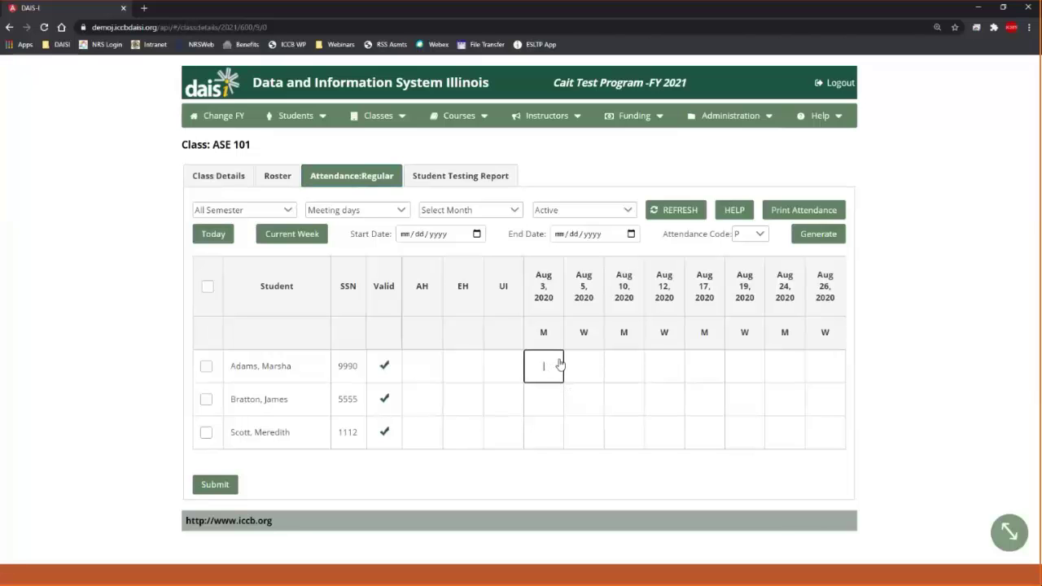
text(U)
key(BackSpace)
Step: Open the Class Exit Codes administration page and review its default exits and custom exits
click(717, 118)
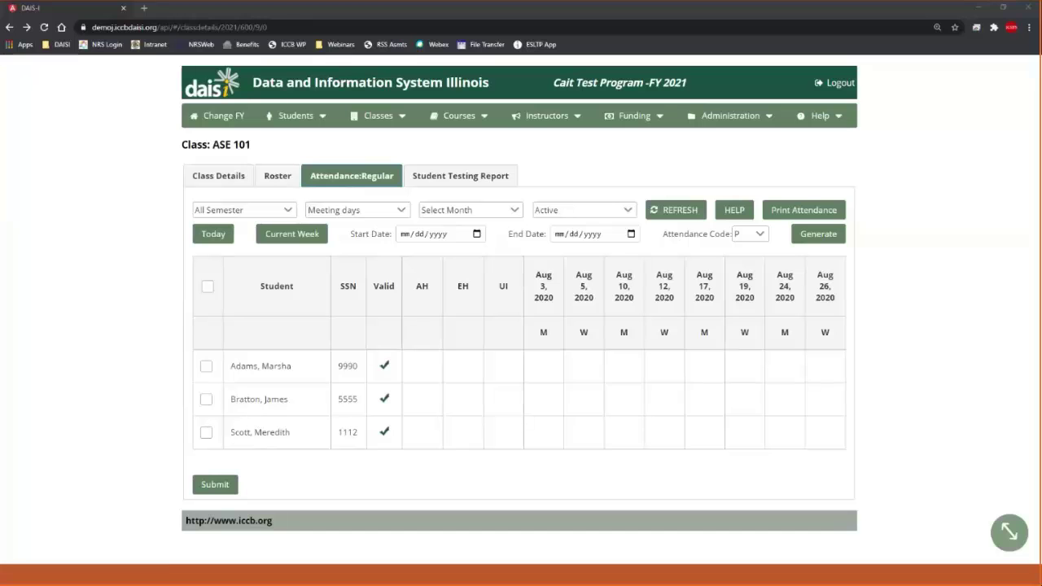
click(756, 116)
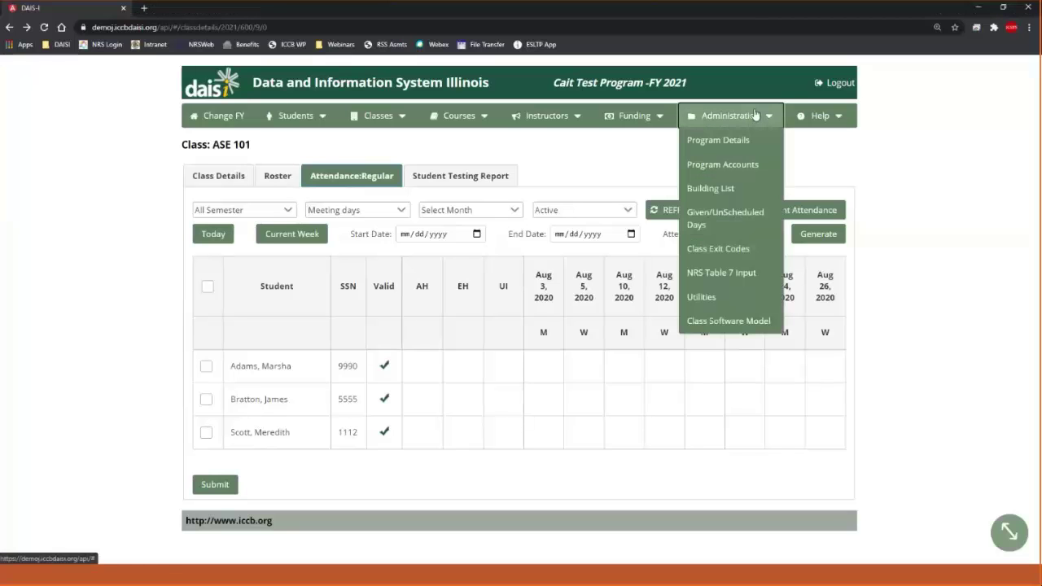
click(724, 248)
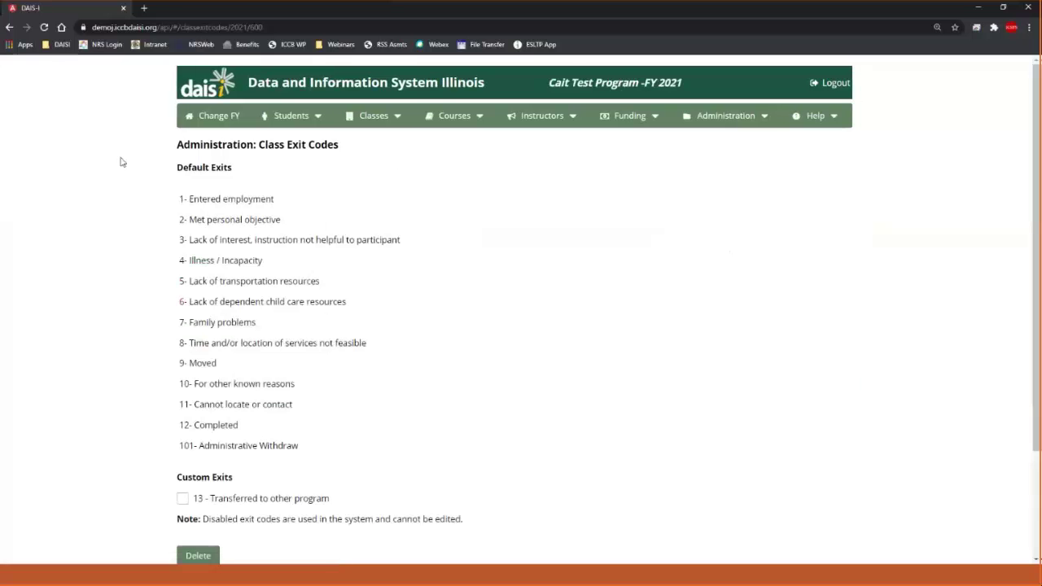
scroll(533, 351, down, 1)
scroll(472, 293, up, 1)
scroll(340, 418, down, 2)
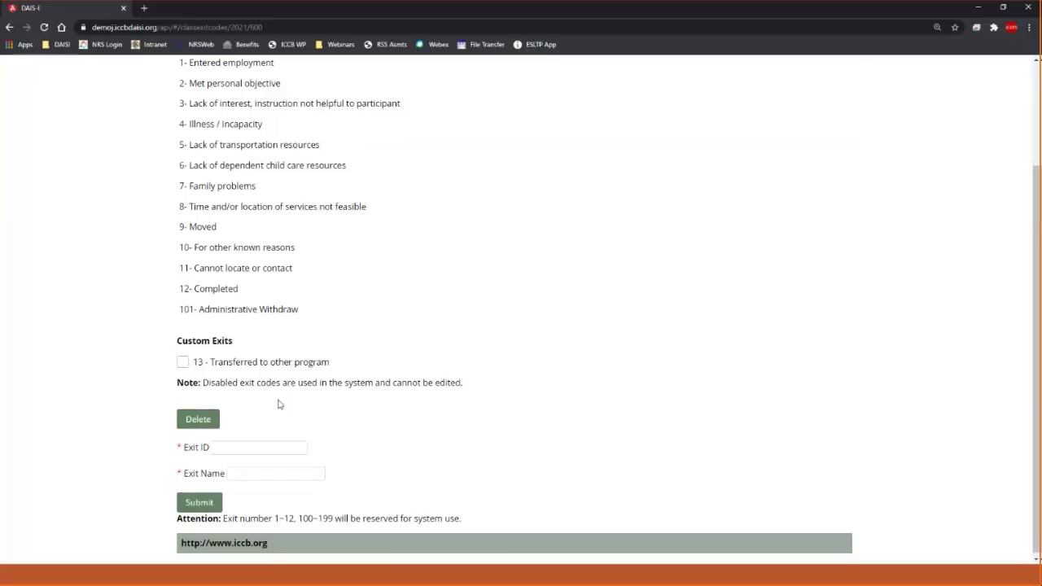
Step: Examine the Exit ID and Exit Name fields, the note on reserved exit numbers, and the existing custom exit's checkbox
click(260, 447)
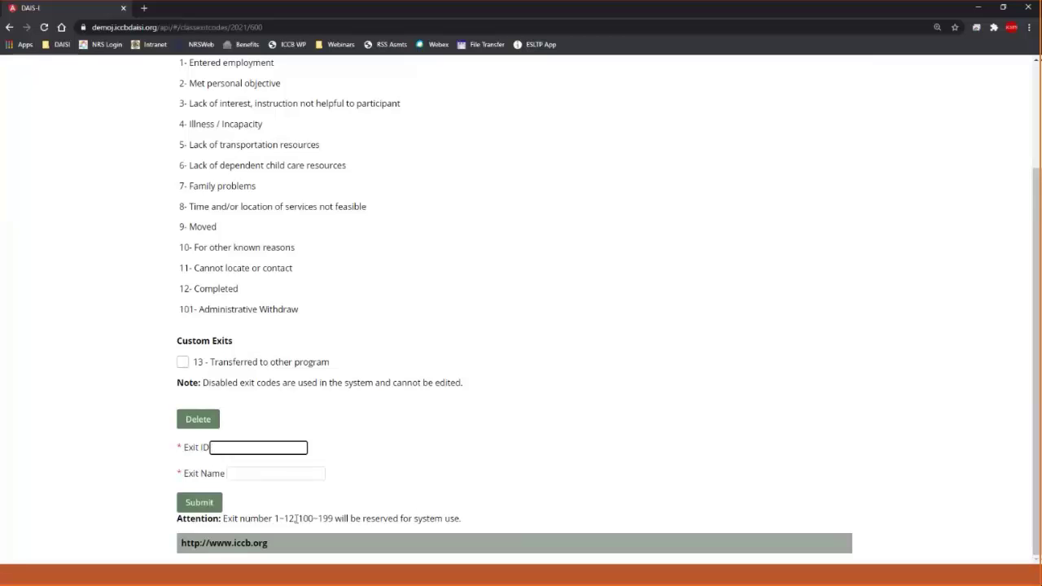
drag(275, 519, 298, 519)
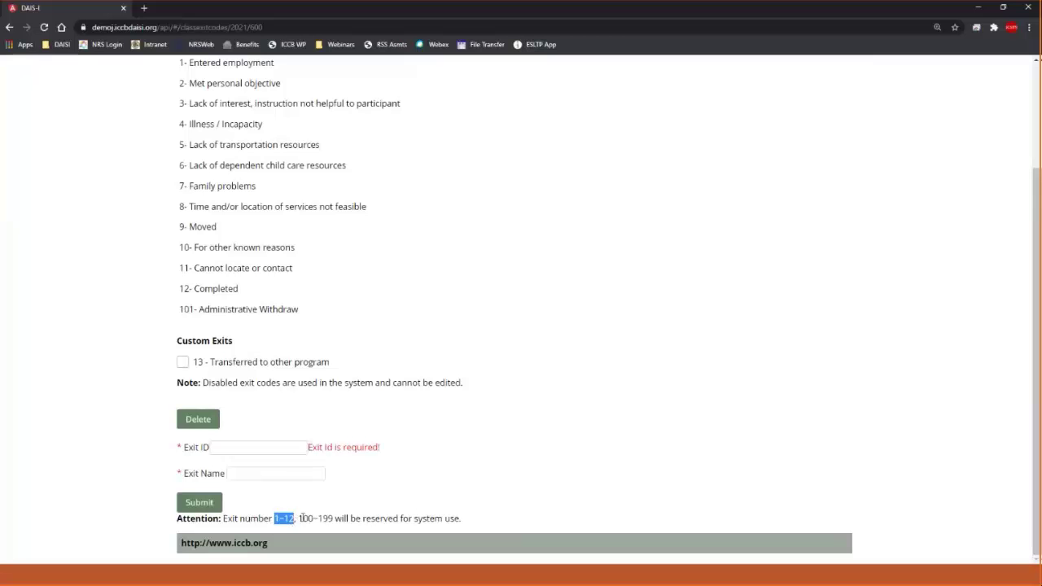
drag(331, 513, 334, 517)
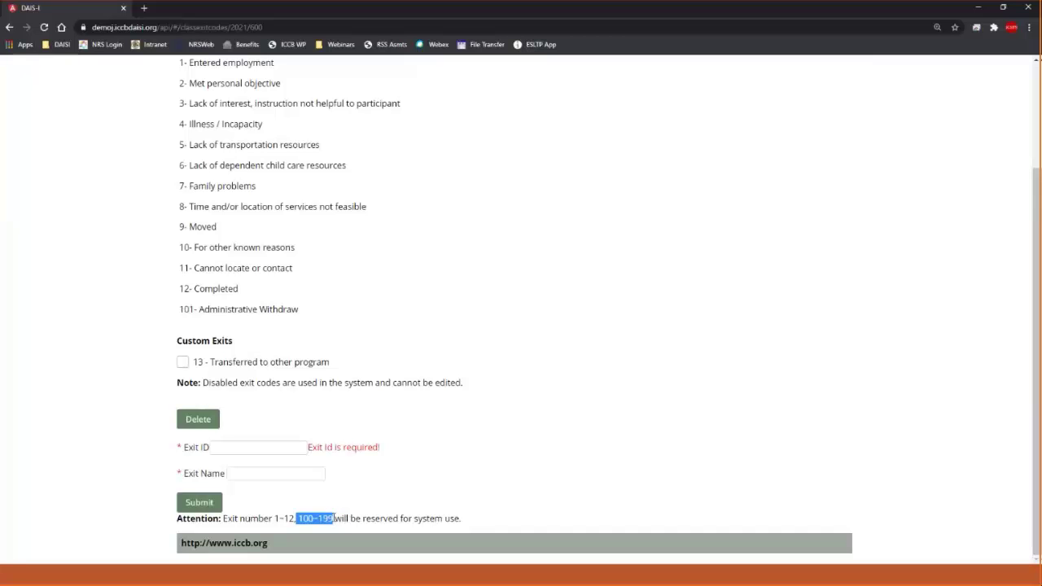
click(382, 520)
drag(366, 518, 458, 518)
click(243, 476)
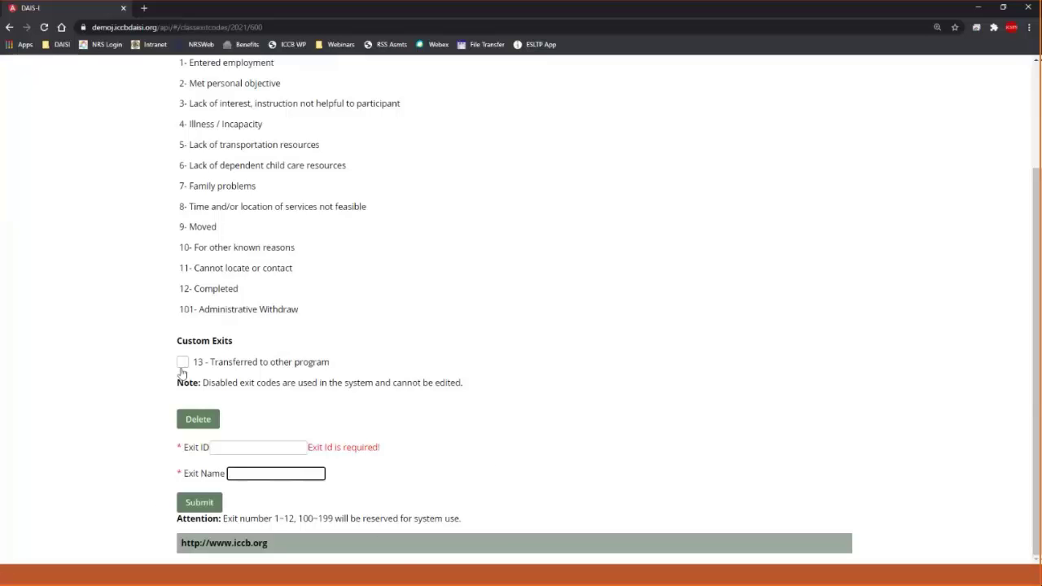
drag(177, 340, 234, 345)
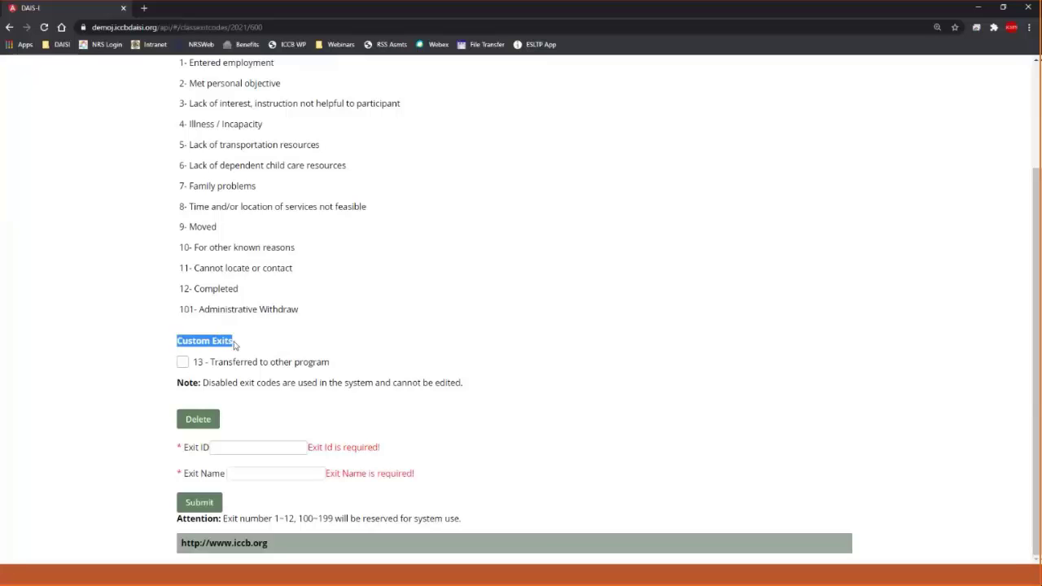
click(234, 345)
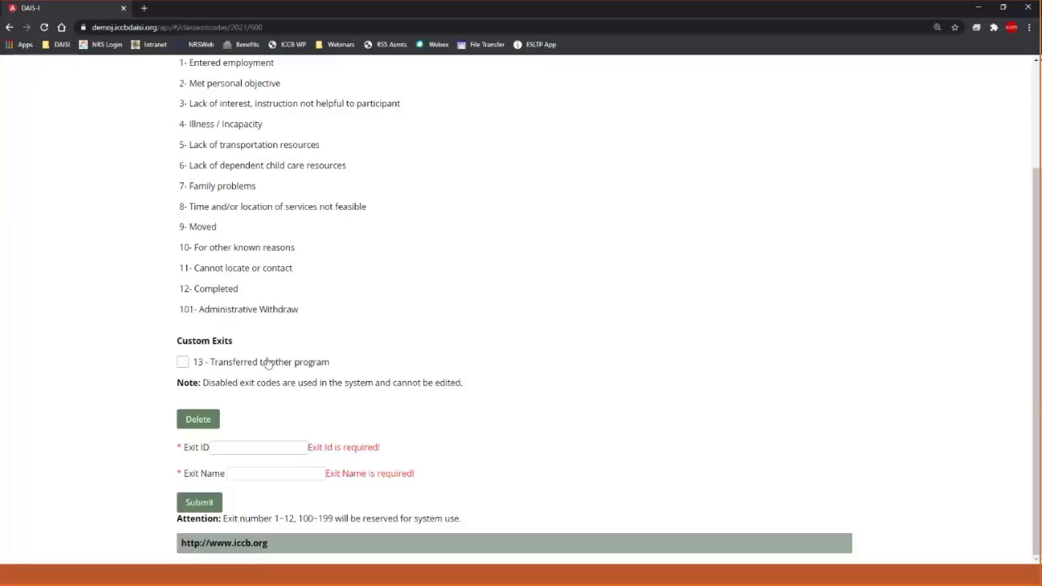
click(184, 363)
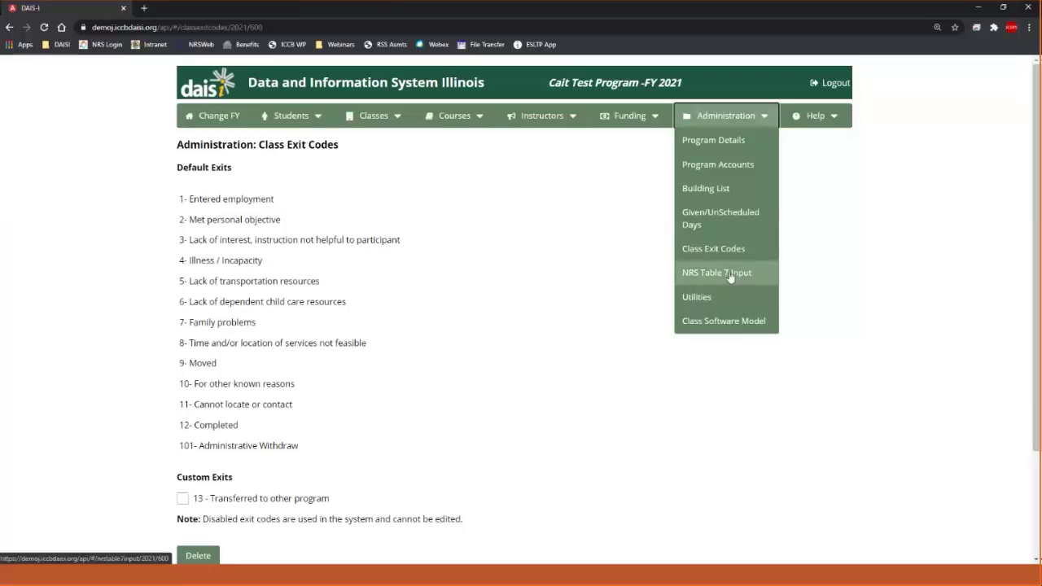
Step: Open the NRS Table 7 Input page, set full-time Administrators to 1, and submit the table
click(761, 273)
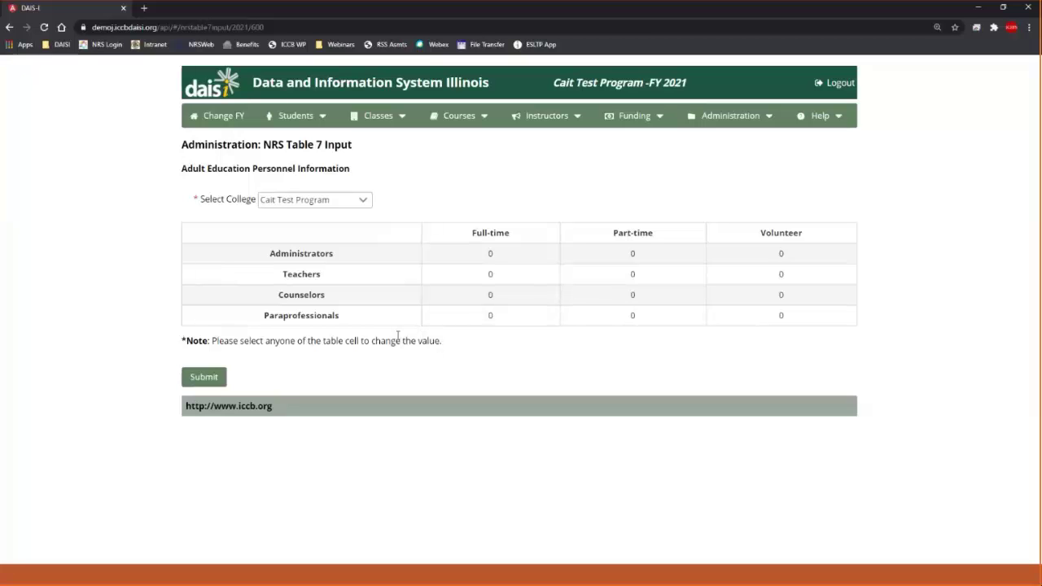
click(493, 256)
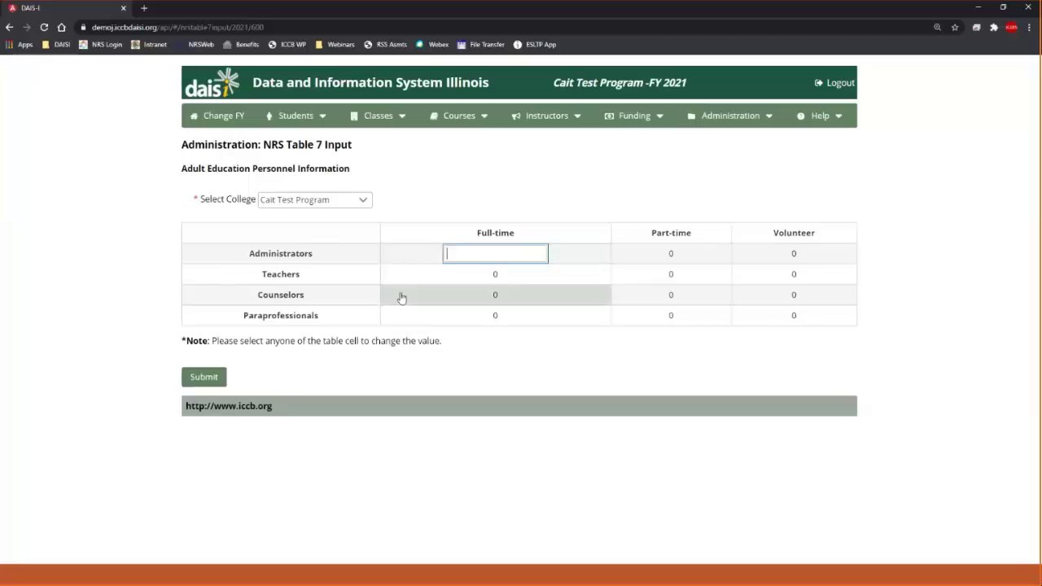
key(Return)
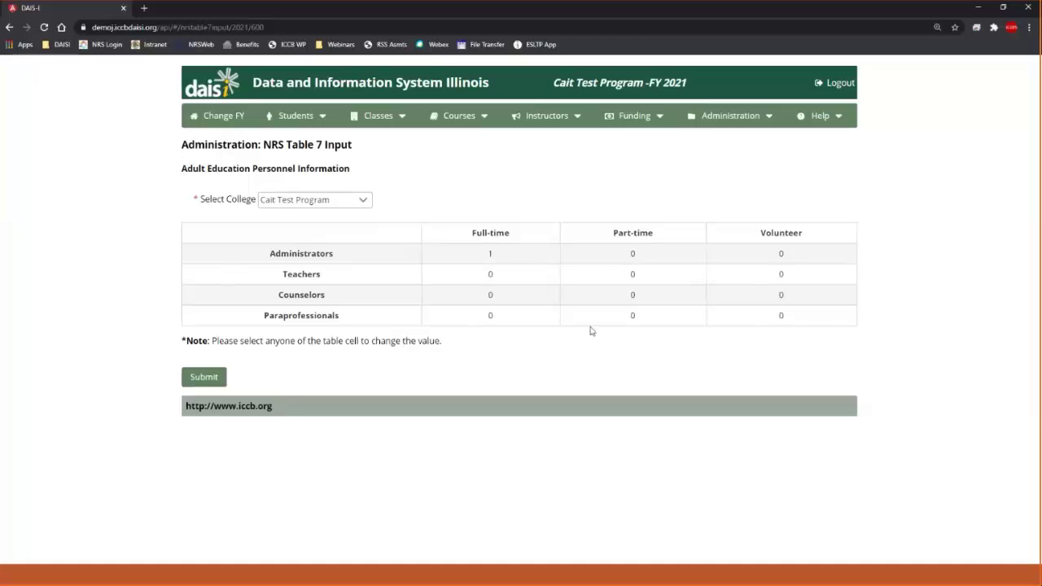
click(218, 374)
Step: Open the instructor custom fields setup in the administration utilities
click(731, 116)
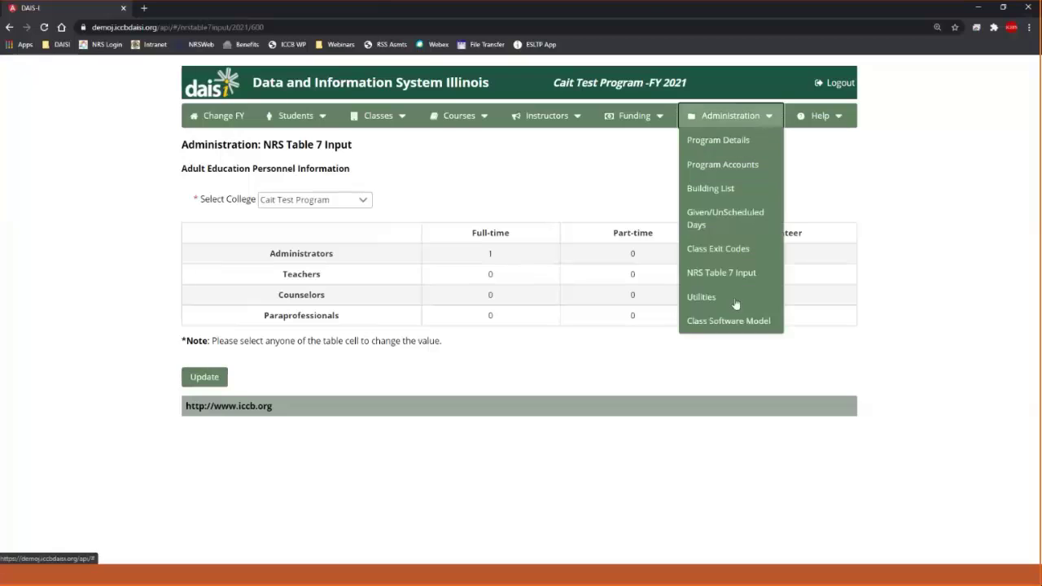
click(736, 304)
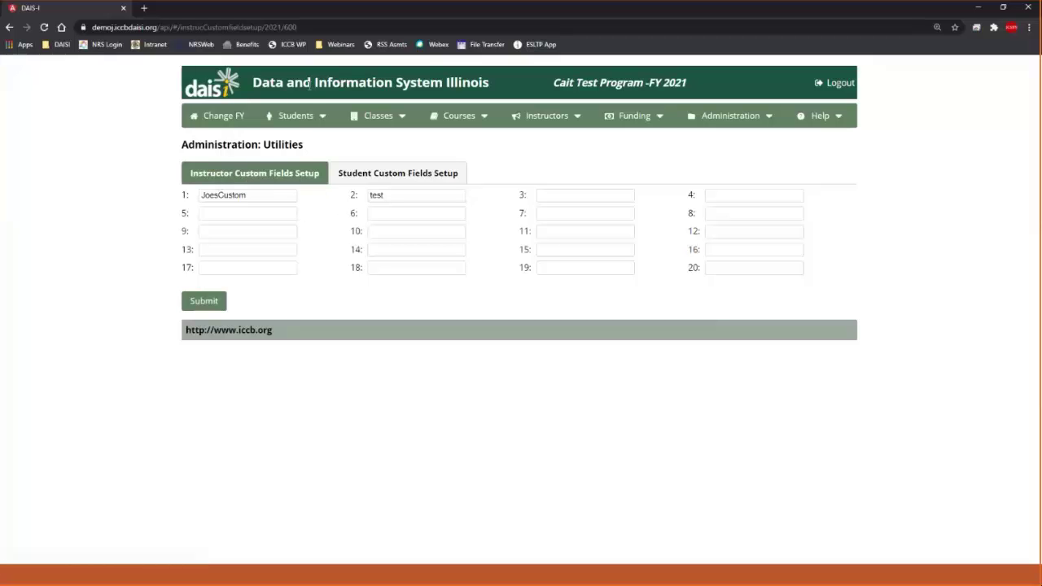
click(309, 118)
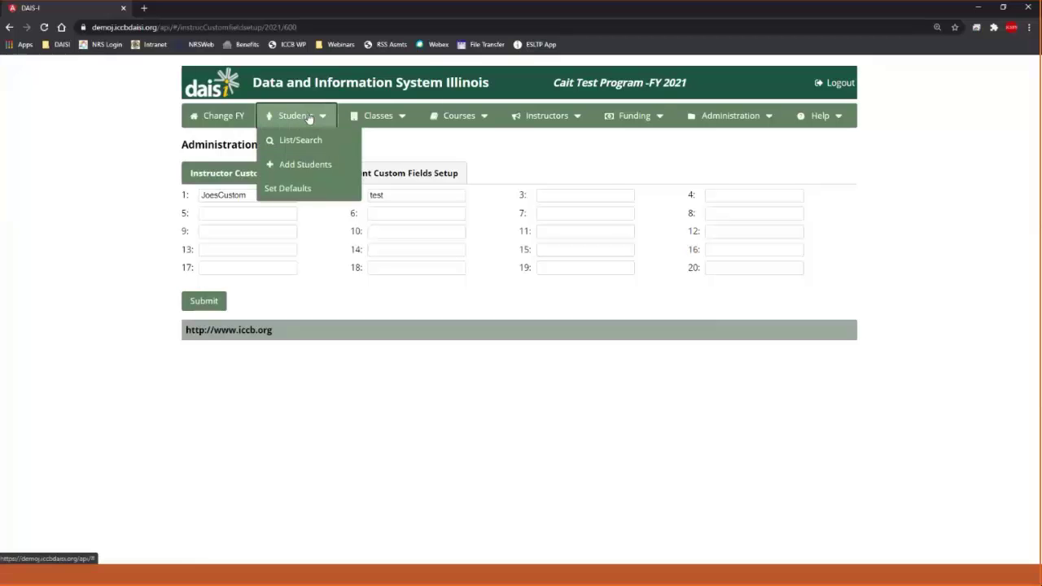
Step: Open the first instructor's record from the current fiscal year's list and view its Custom Fields section
mouse_move(526, 122)
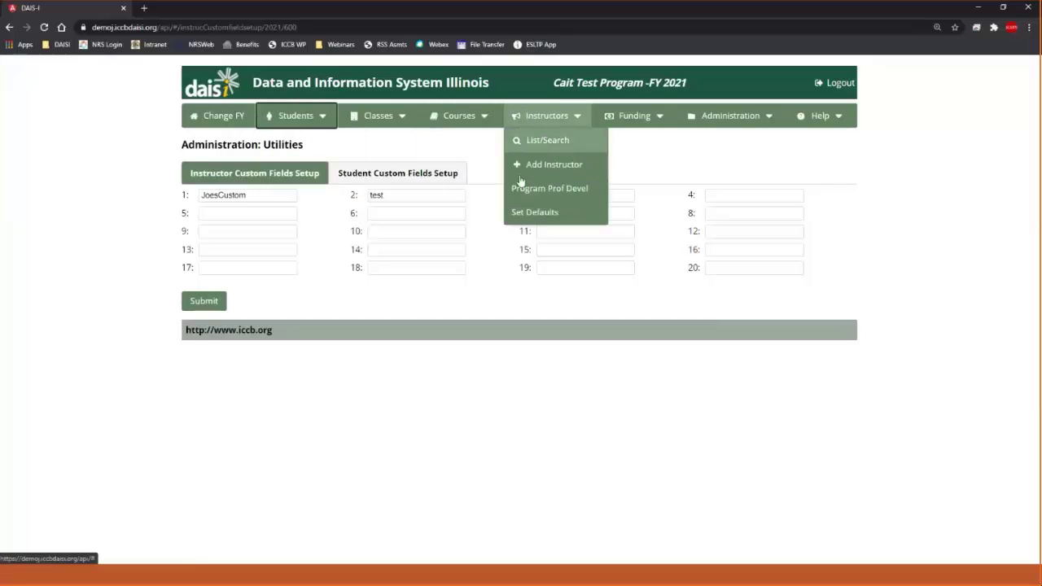
click(523, 148)
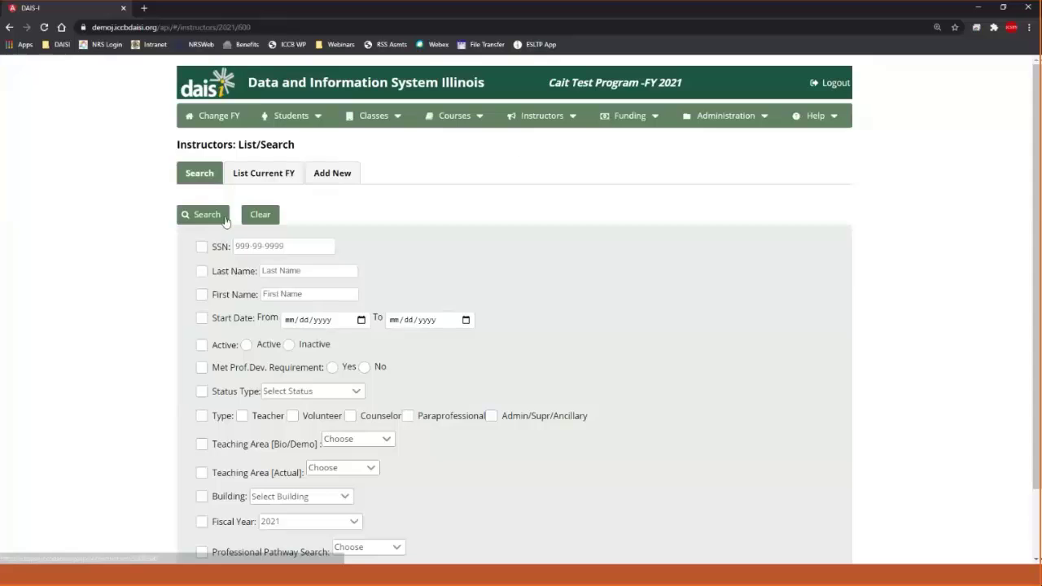
click(236, 174)
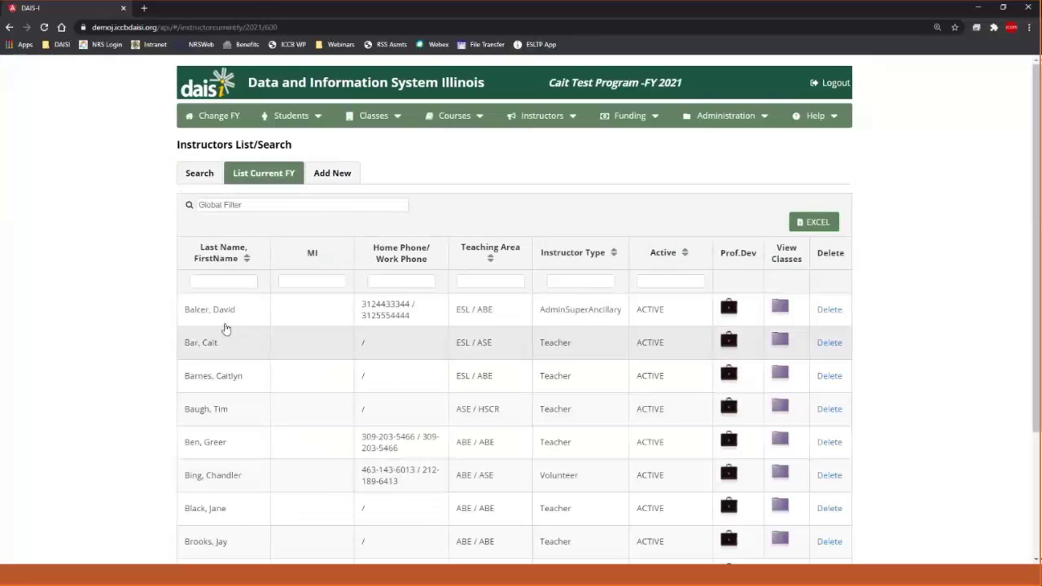
click(227, 318)
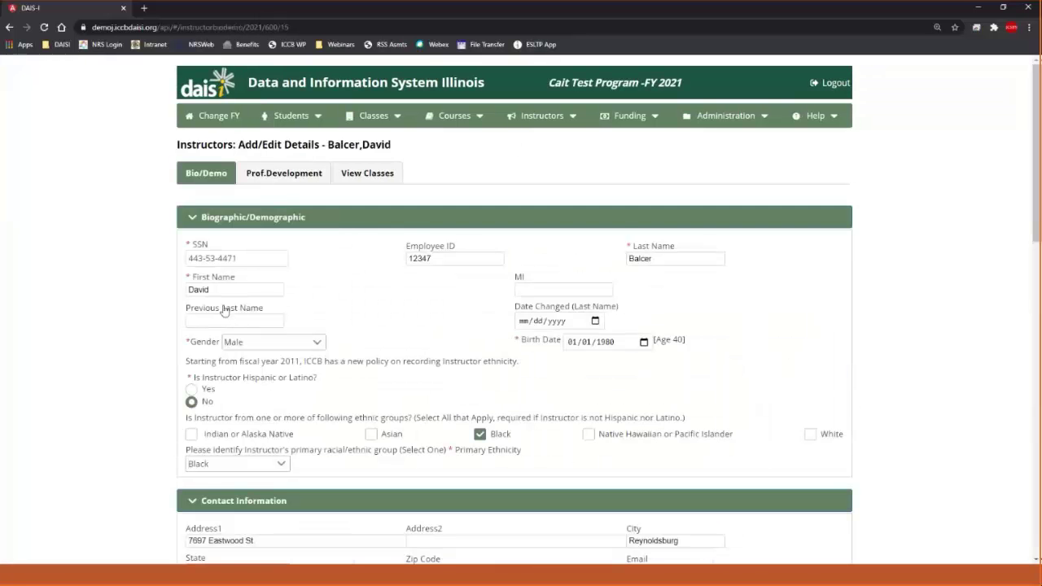
scroll(366, 212, down, 3)
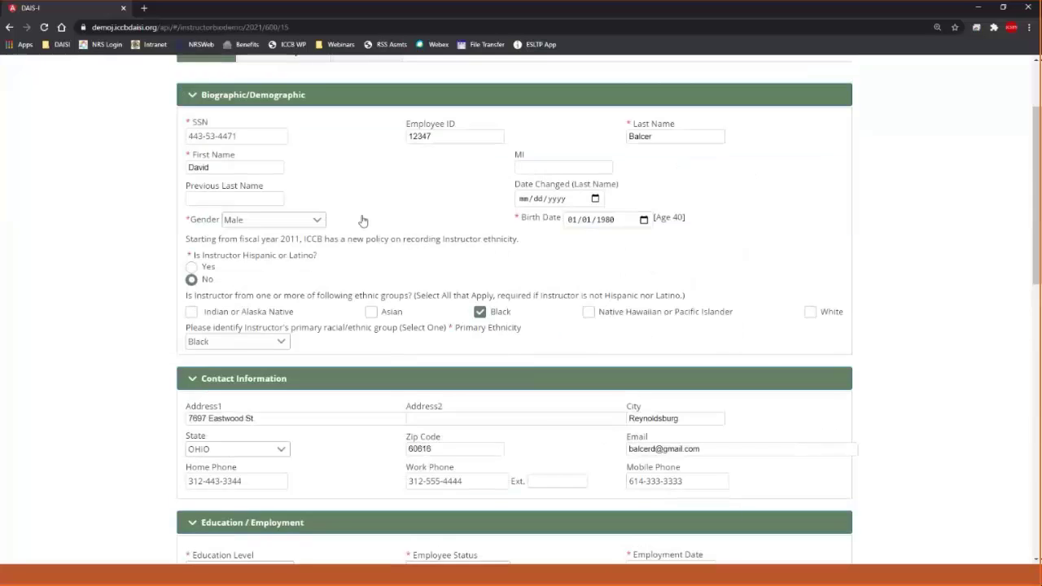
scroll(363, 221, down, 6)
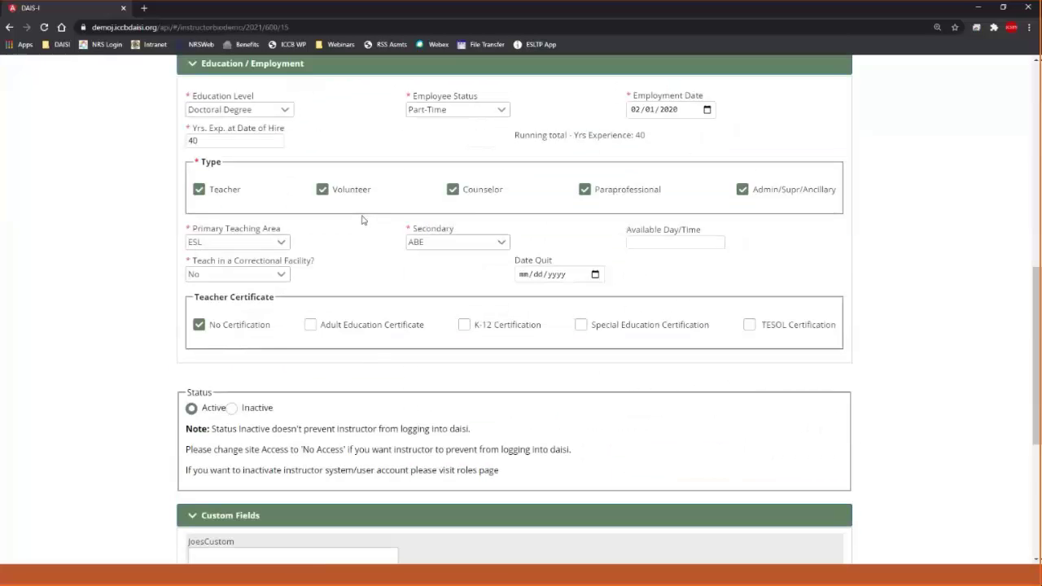
scroll(363, 219, up, 3)
scroll(363, 220, down, 4)
scroll(363, 220, down, 1)
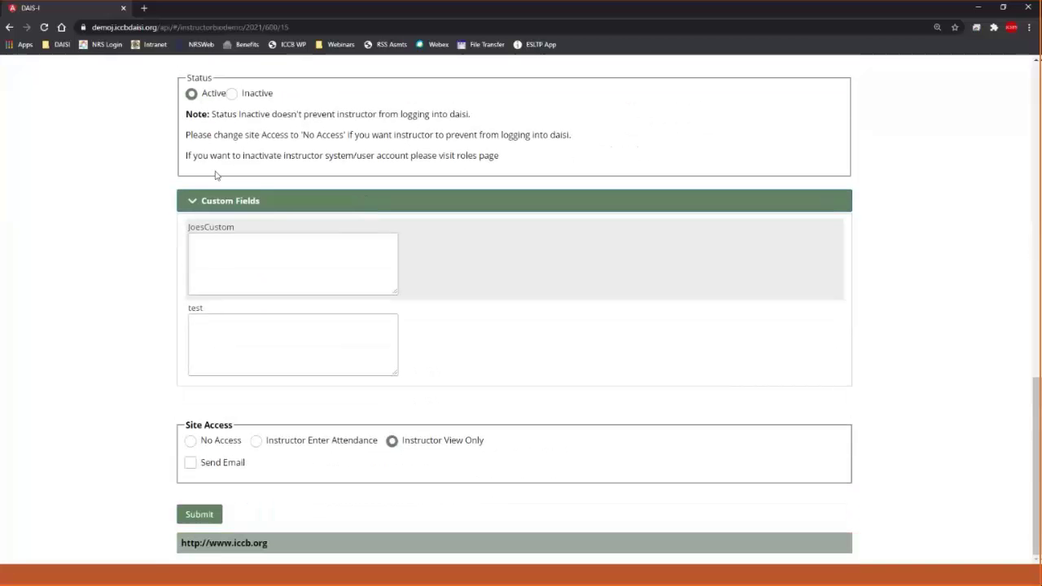
Step: Open the first student's record from the current fiscal year's student list and view its Custom Fields
click(295, 245)
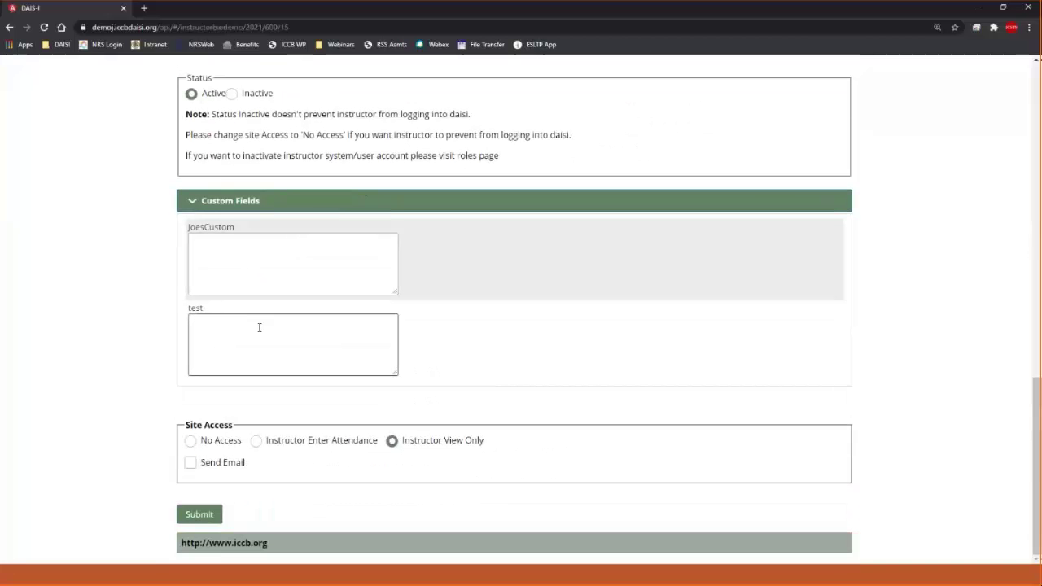
scroll(286, 424, up, 10)
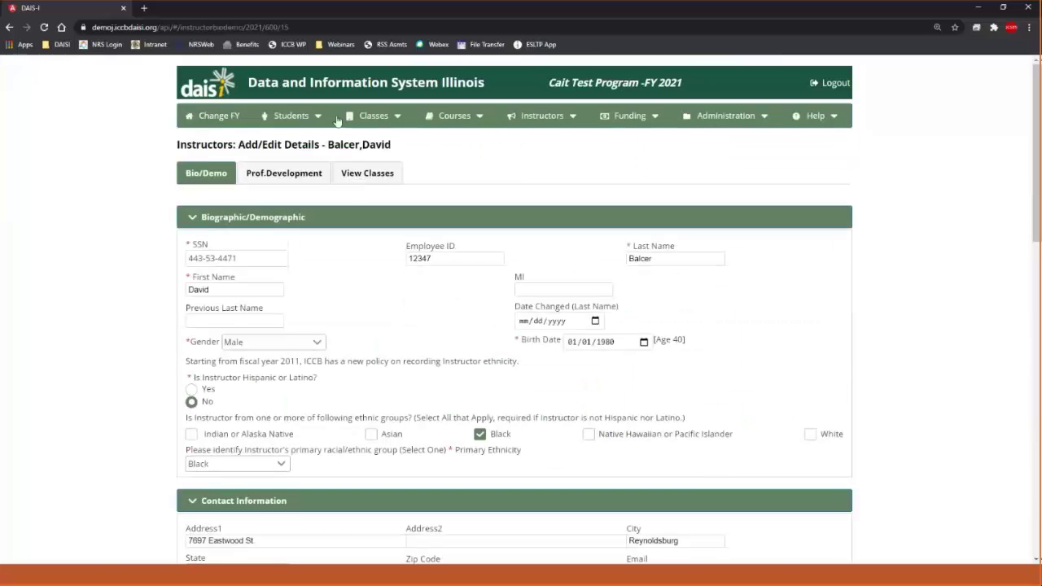
click(303, 119)
click(315, 150)
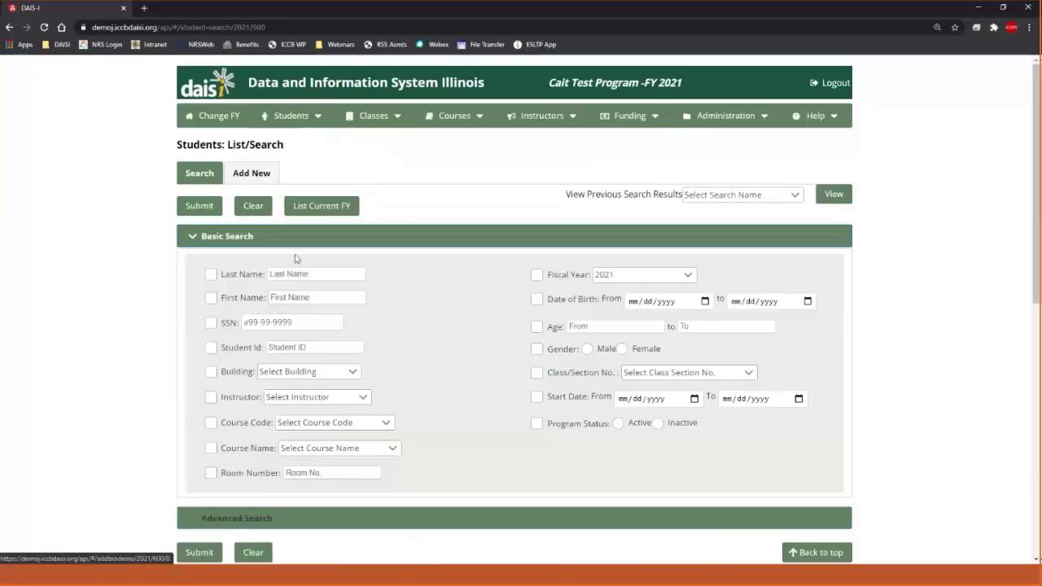
click(323, 206)
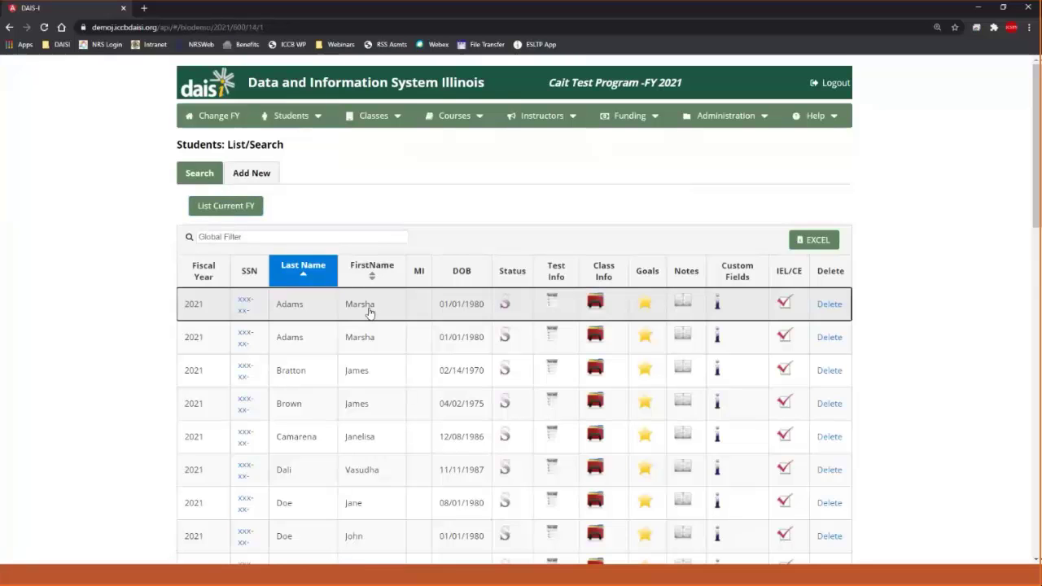
click(368, 313)
click(680, 193)
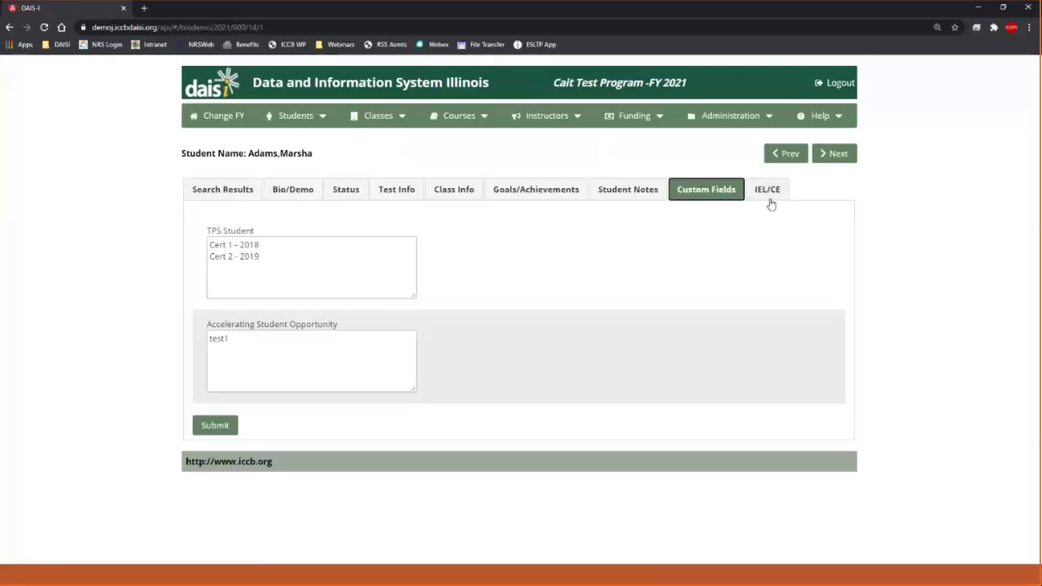
click(327, 384)
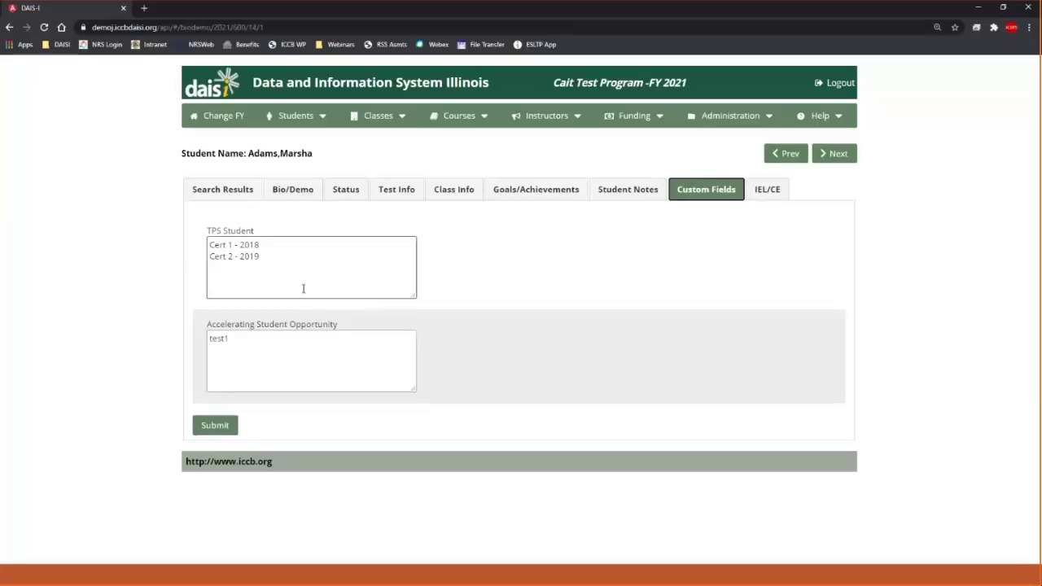
Step: Open the instructor custom fields setup in the administration utilities and submit the existing field names
click(728, 114)
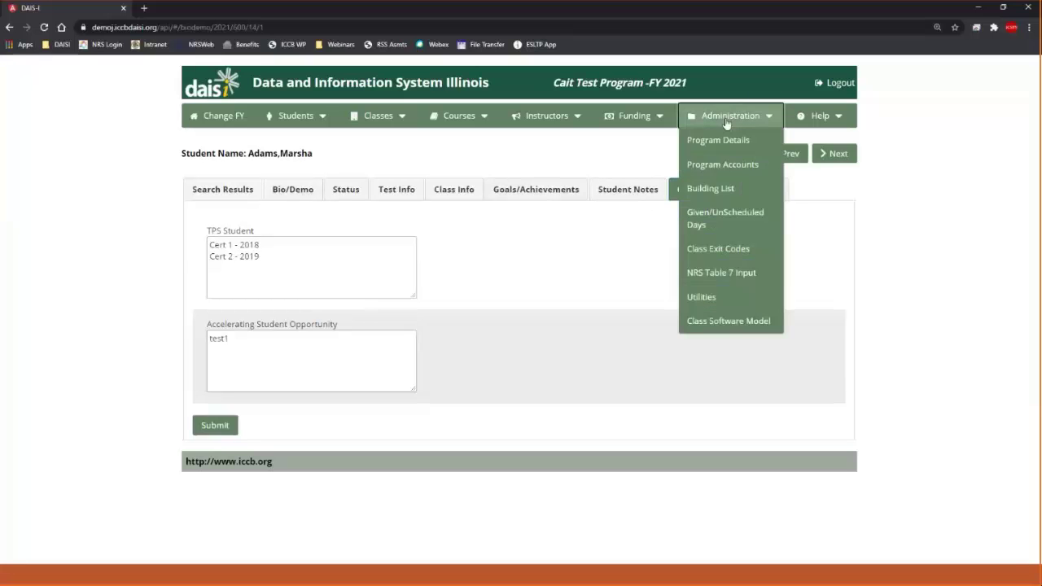
click(714, 296)
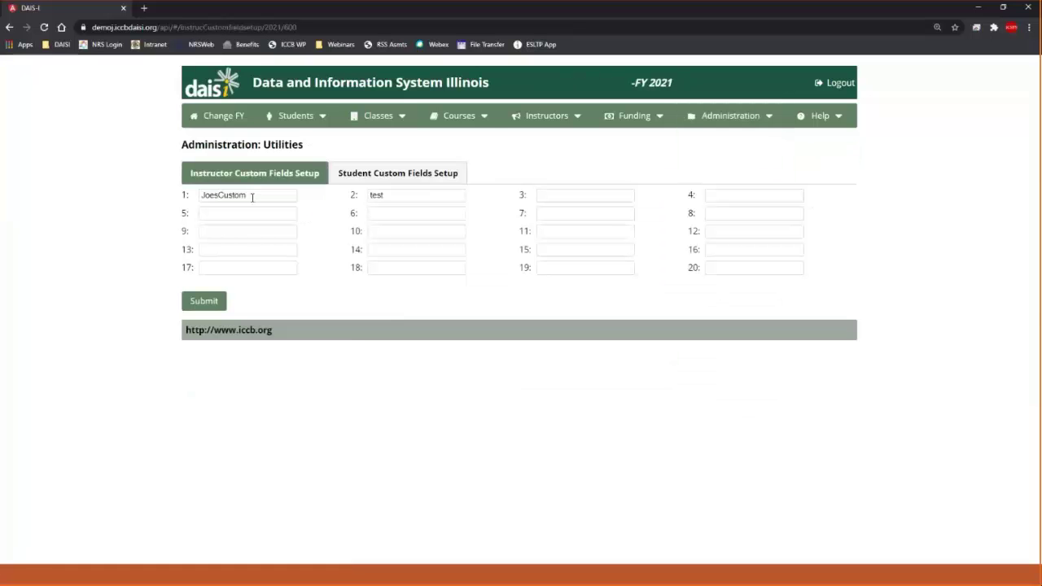
drag(257, 196, 200, 194)
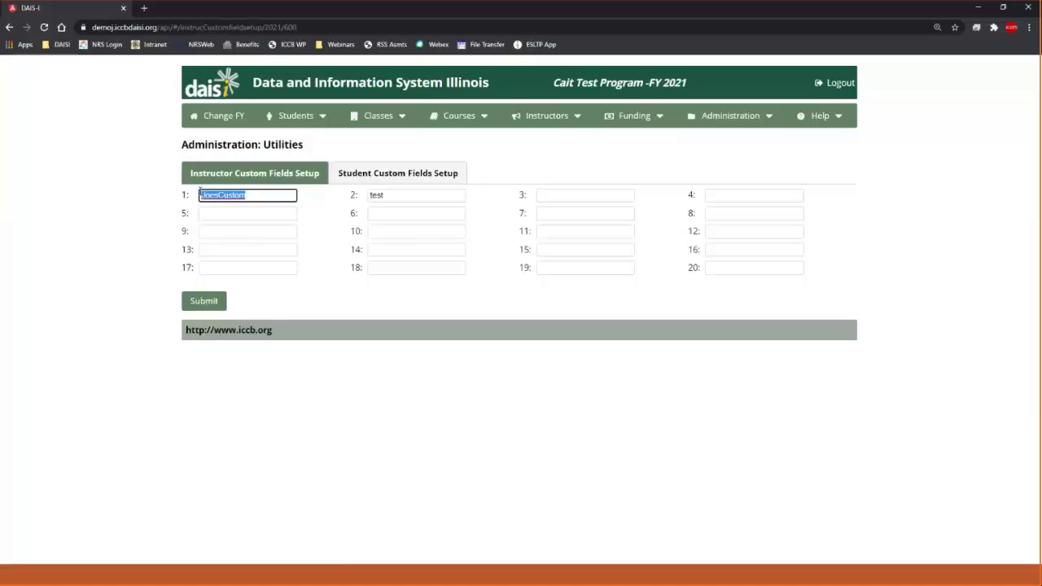
click(562, 198)
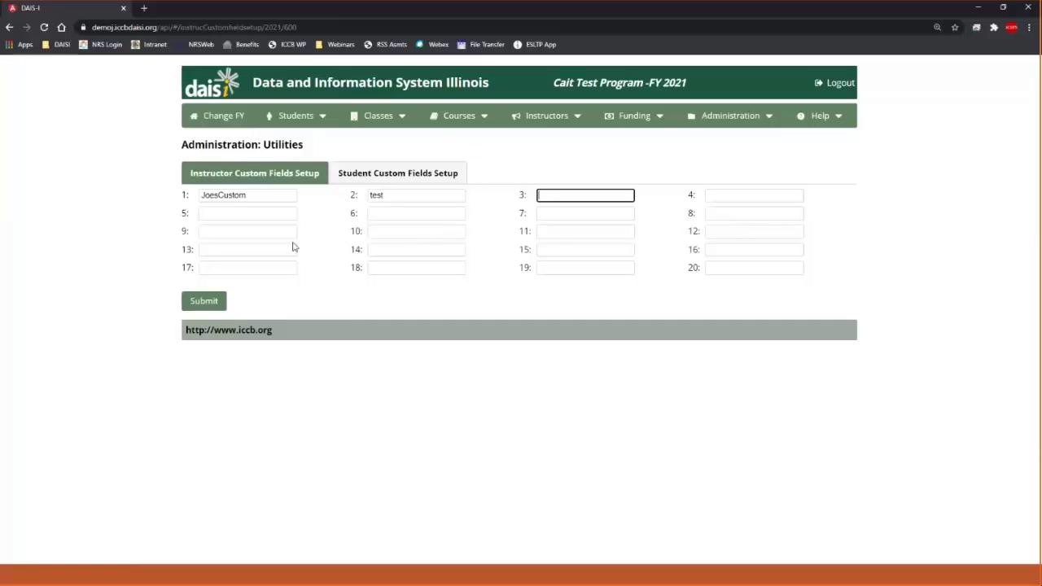
click(213, 309)
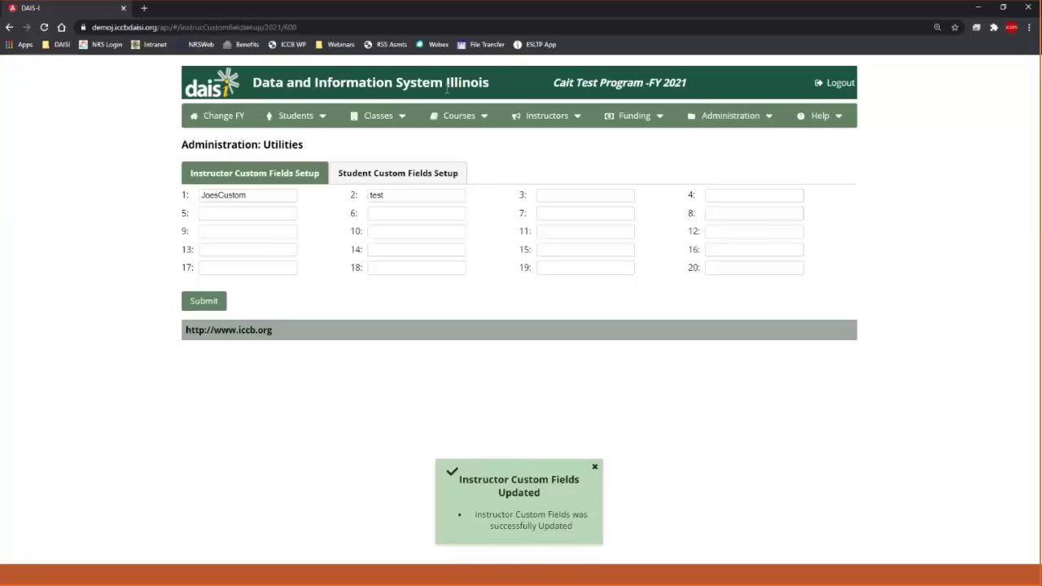
Step: In the student search, collapse Basic Search and select TPS Student as a custom field criterion under Advanced Search
click(326, 117)
click(326, 142)
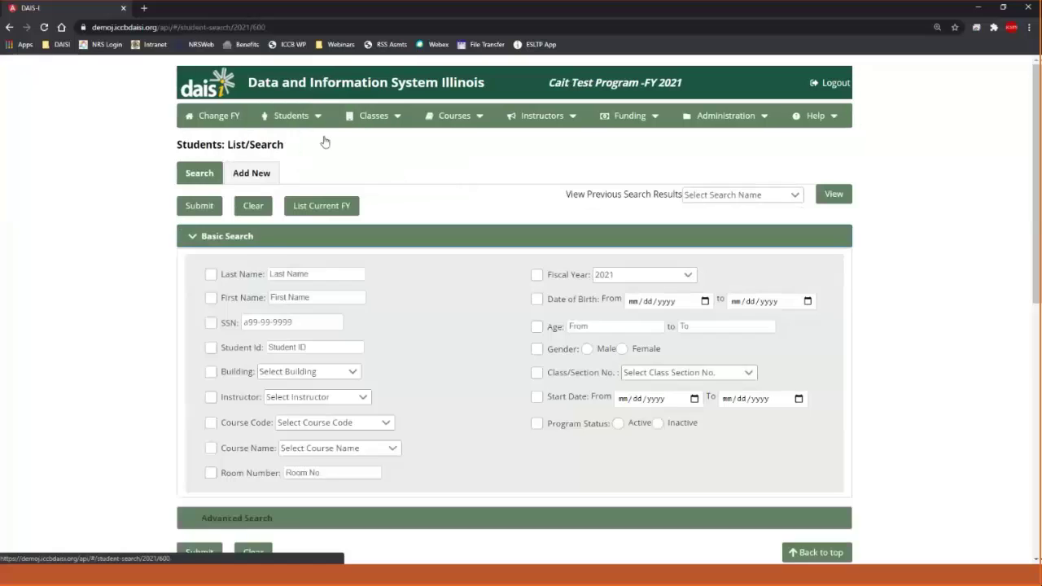
click(258, 237)
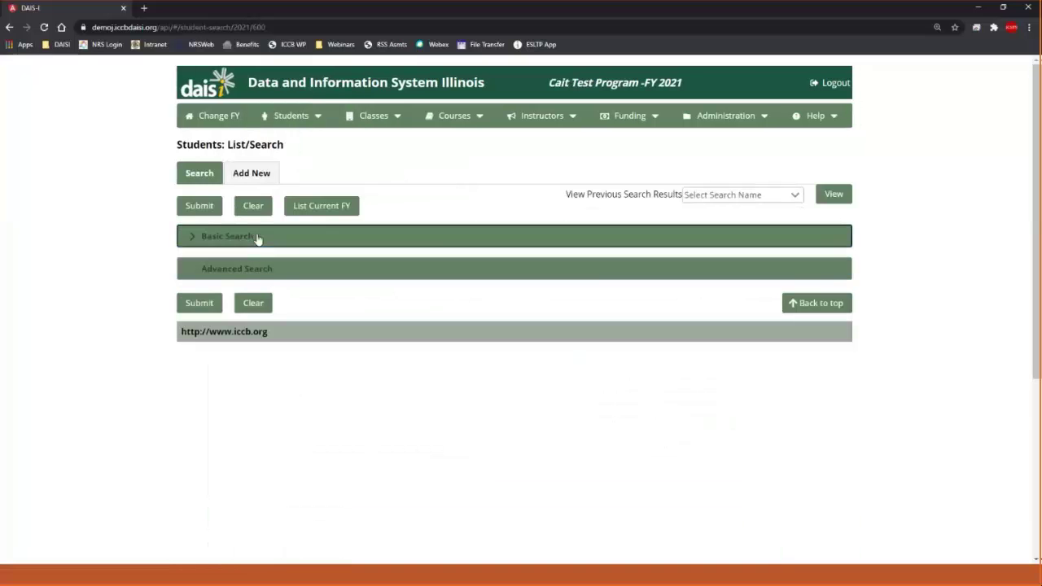
click(317, 118)
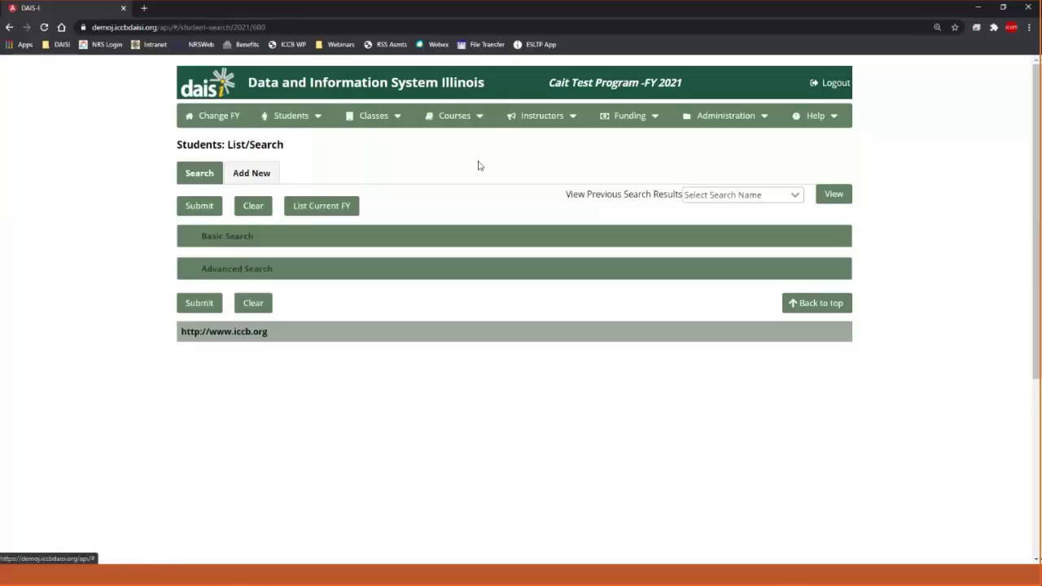
click(240, 273)
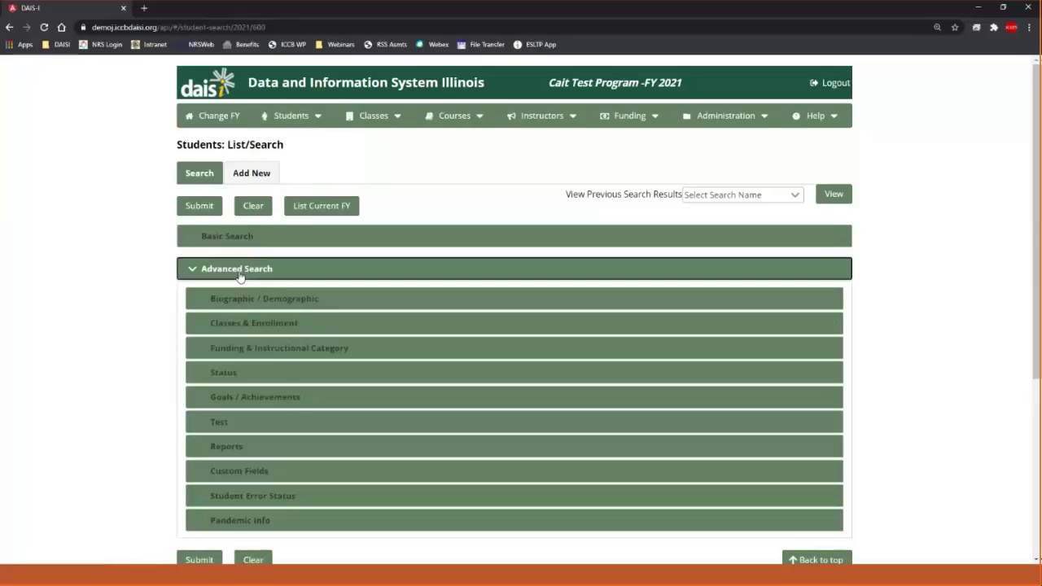
scroll(166, 426, down, 2)
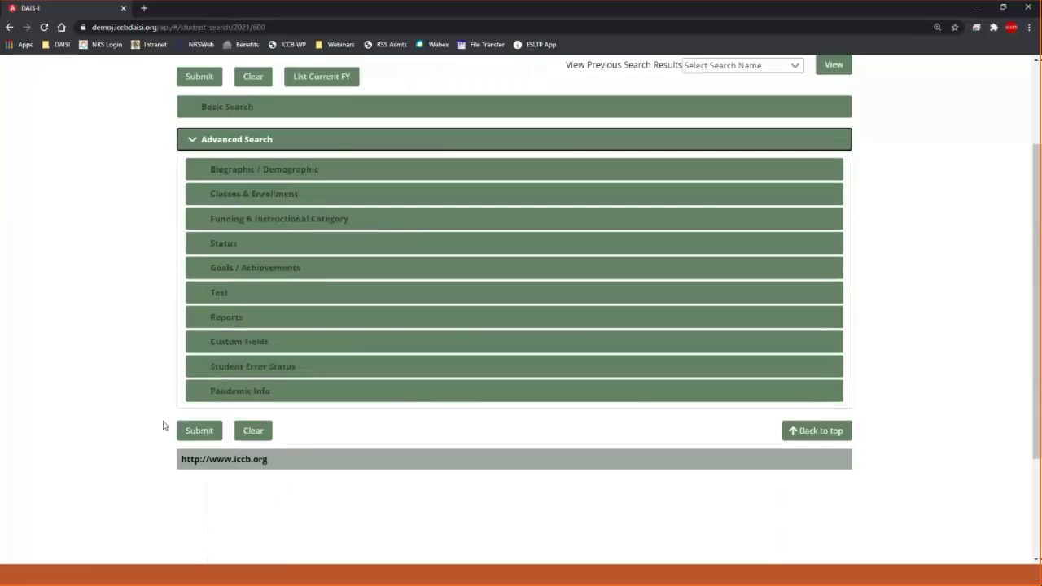
click(298, 342)
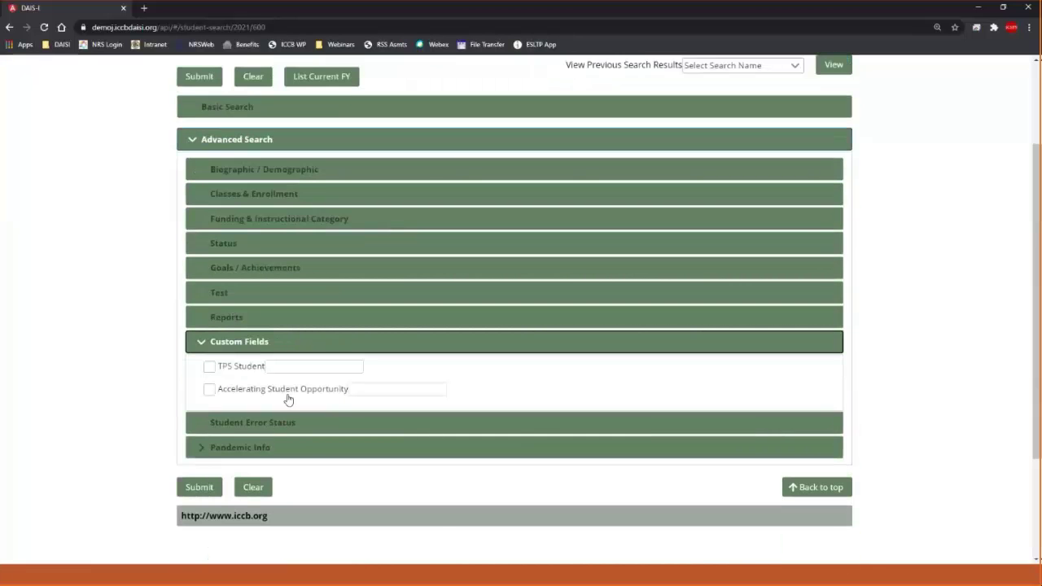
click(208, 367)
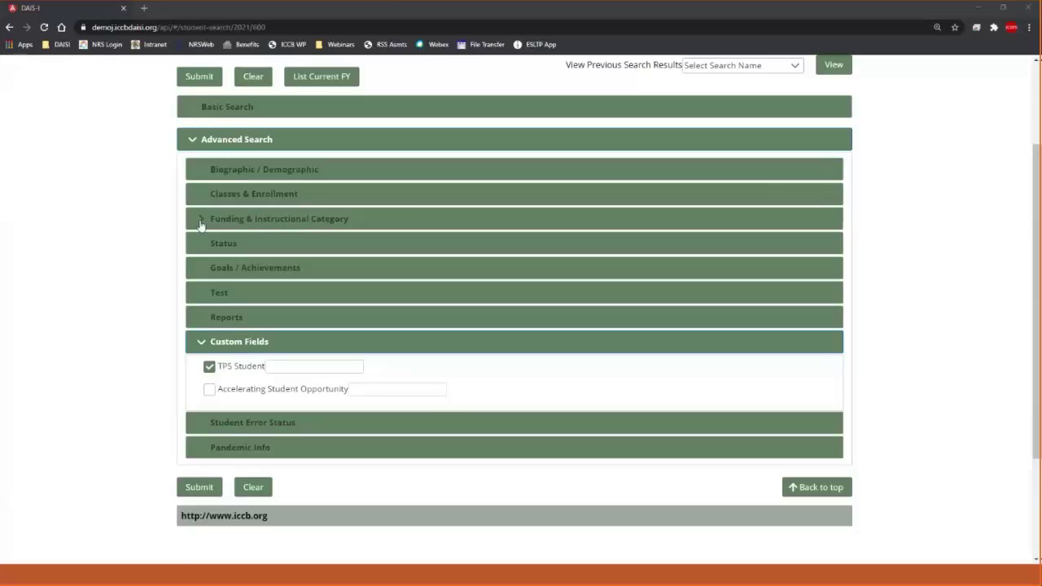
click(119, 249)
scroll(118, 250, up, 2)
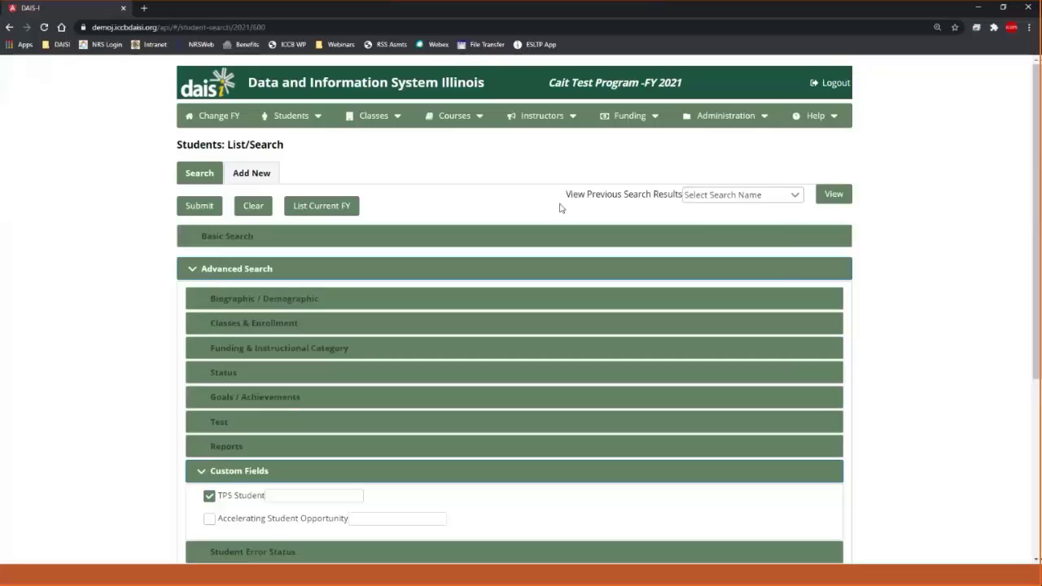
Step: Open the Class Software Model page, view the McGraw Hill/ALEKS Prep for Intermediate Algebra entry's details, and close them without changes
click(731, 119)
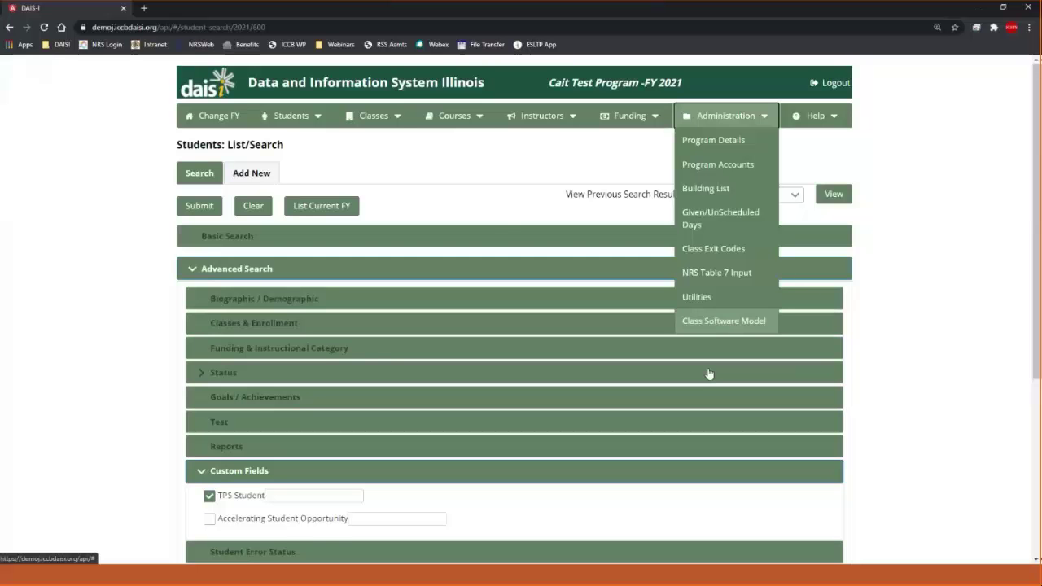
click(717, 323)
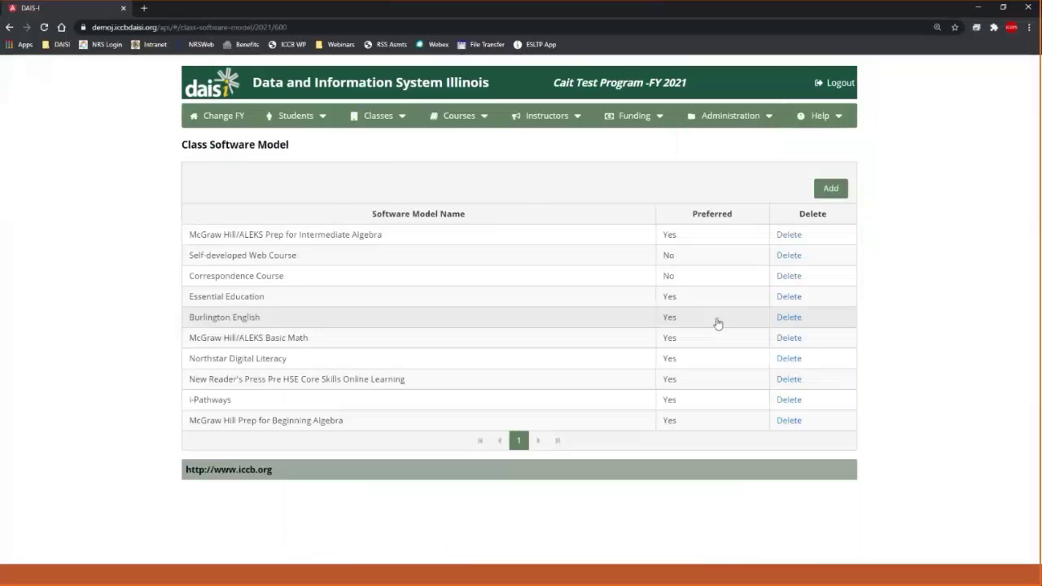
click(770, 111)
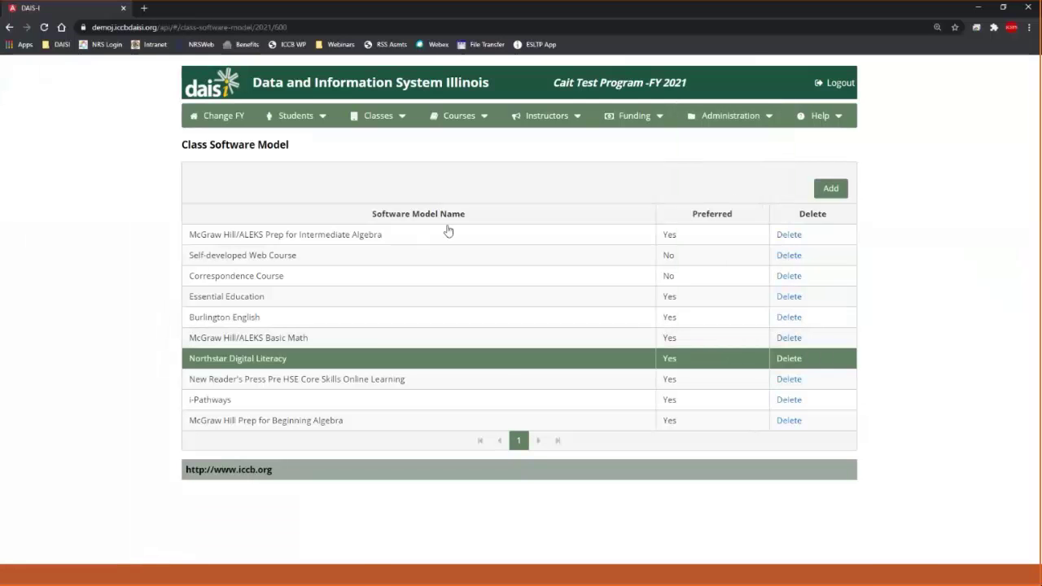
click(447, 237)
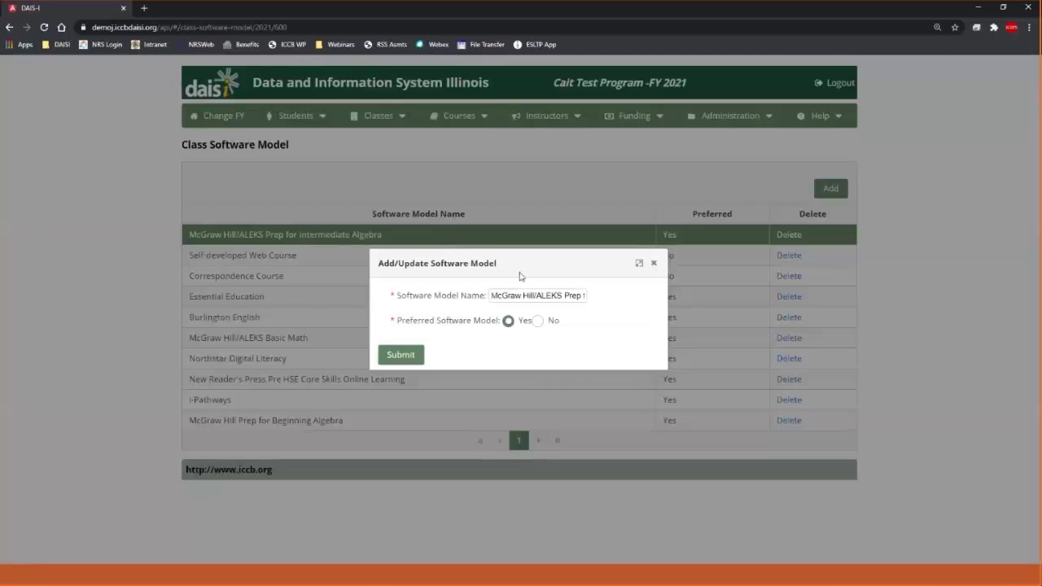
click(655, 264)
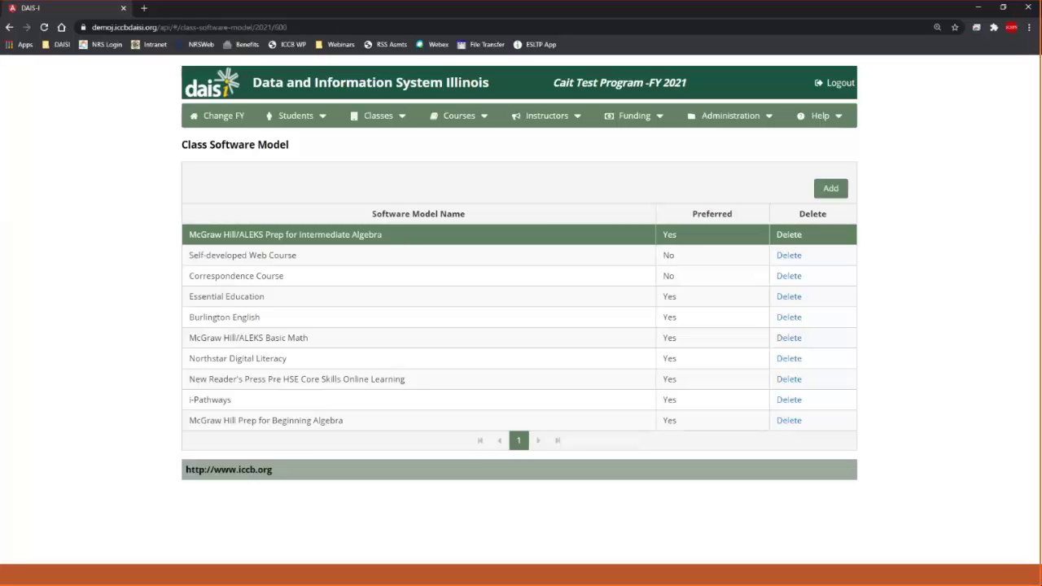
click(757, 126)
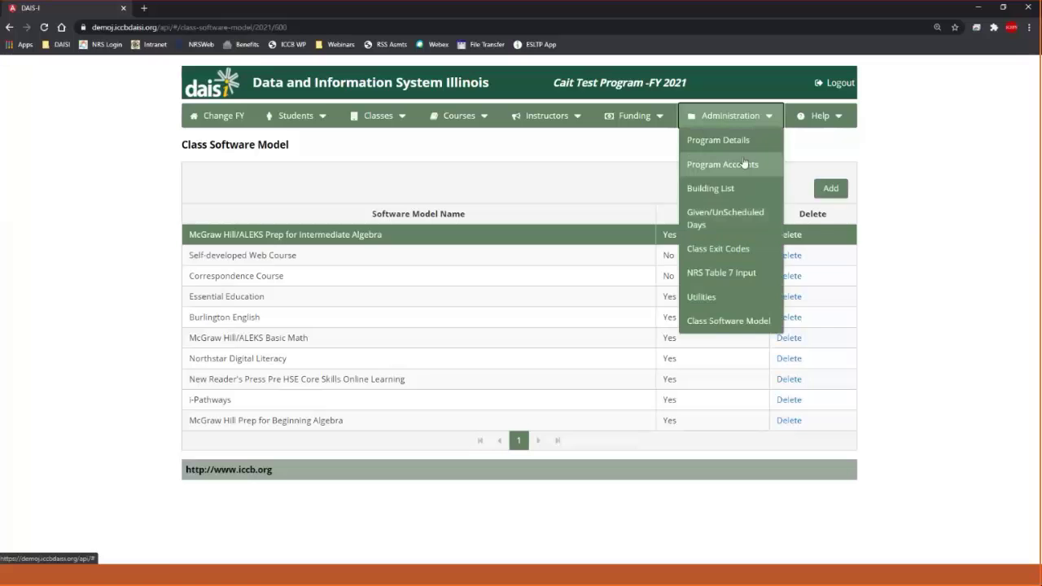
click(619, 147)
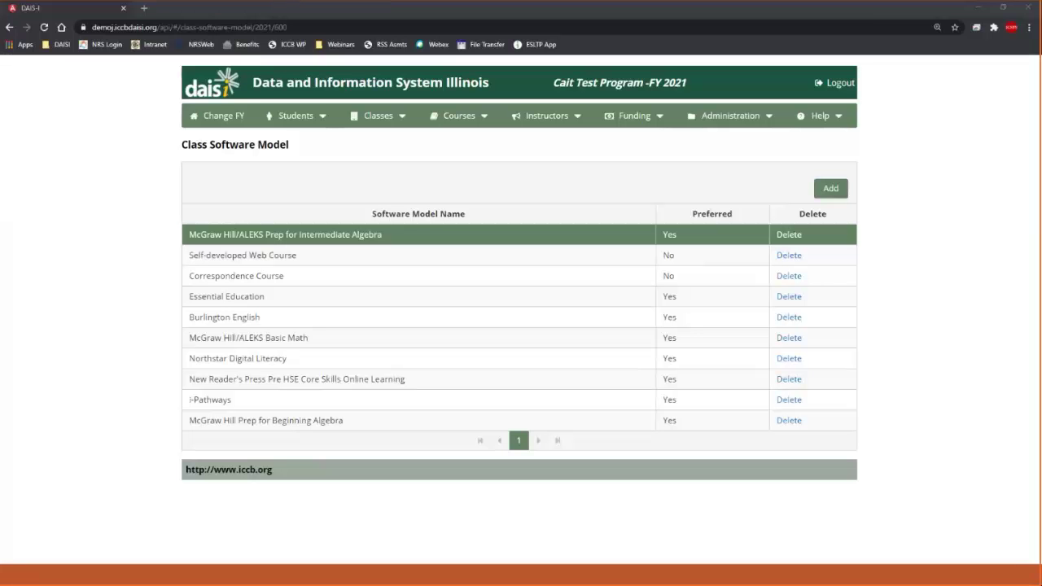
Step: Switch to the slide show presentation and display the Additional Support slide
key(alt+Tab)
click(82, 225)
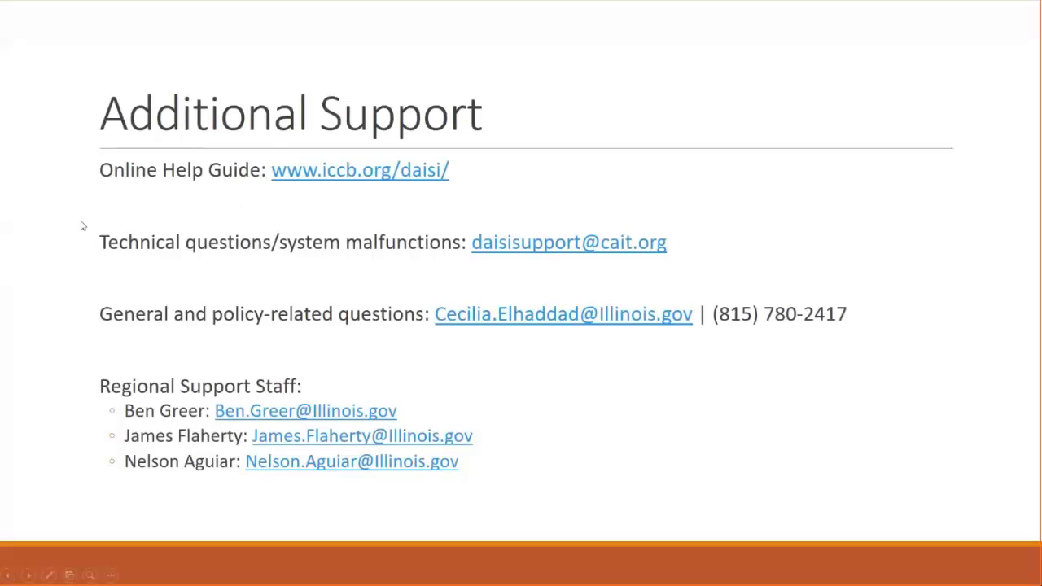